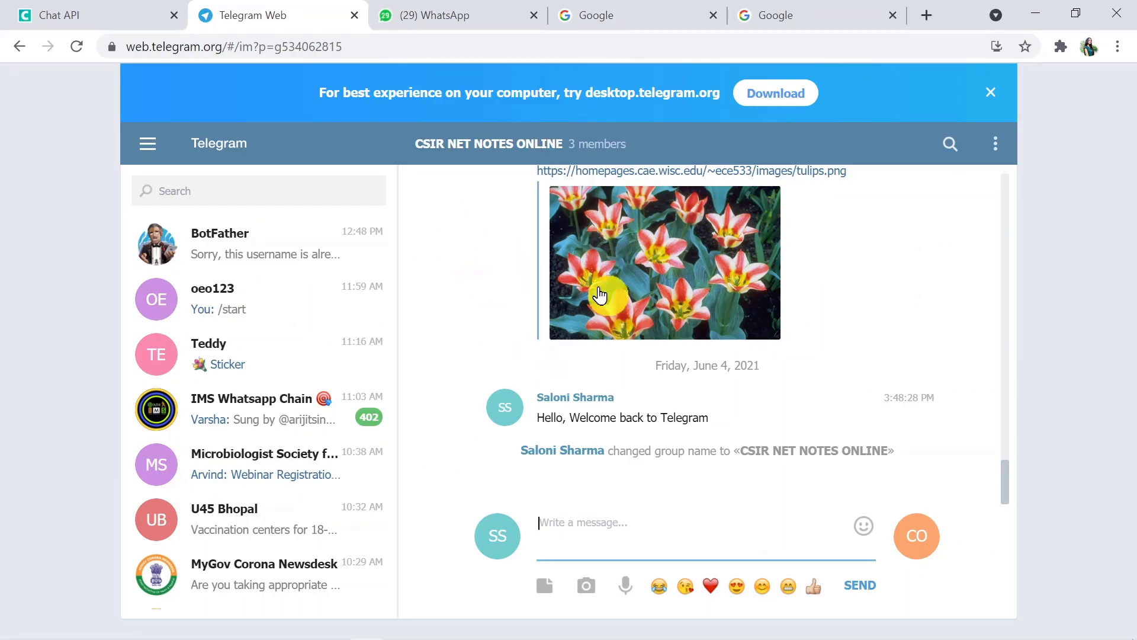
Switch to the WhatsApp Web tab showing the Sales Team group chat
click(468, 16)
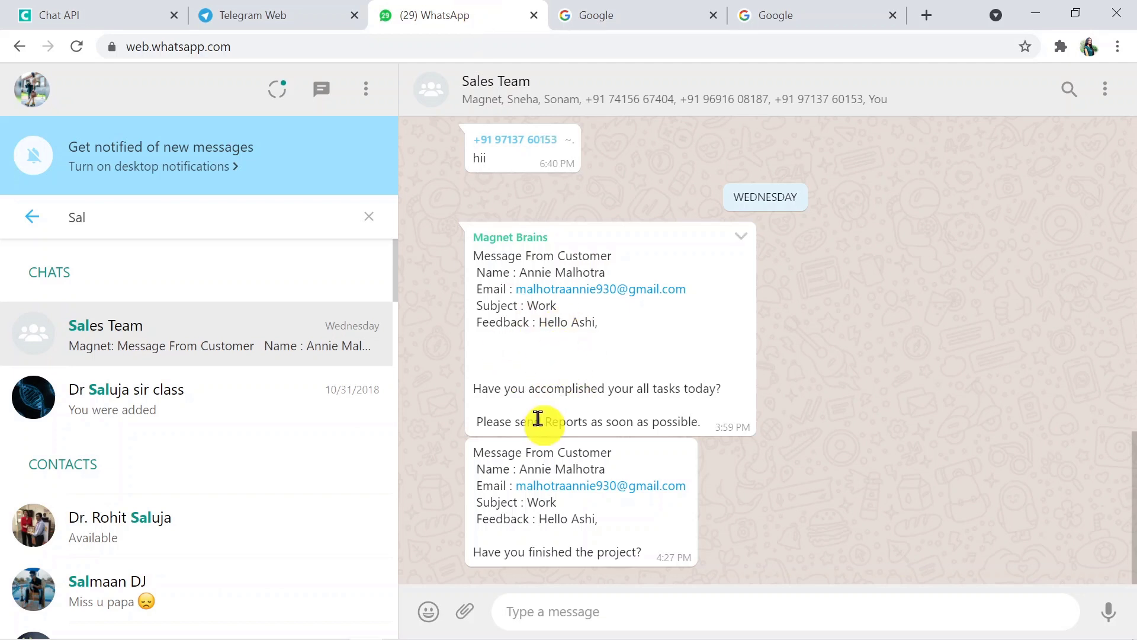
Return to the Telegram Web tab with the CSIR NET NOTES ONLINE group
click(282, 13)
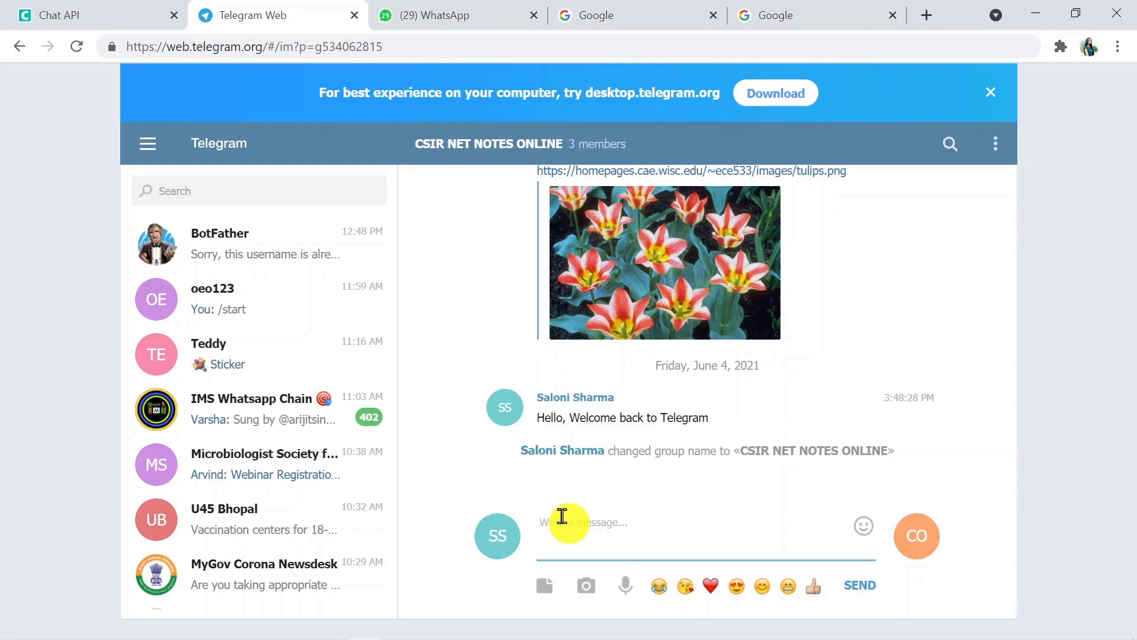
Post 'IMP topics :' followed by the pasted six-unit syllabus to the group
text(Unit 1: Molecules and their Interaction Relevant to Biology. Unit 2: Cellular Organization. UNIT 3: Fundamental Processes. UNIT 4: Cell Communication and Cell Signaling. UNIT 5: Developmental Biology. UNIT 6: System Physiology – Plant.)
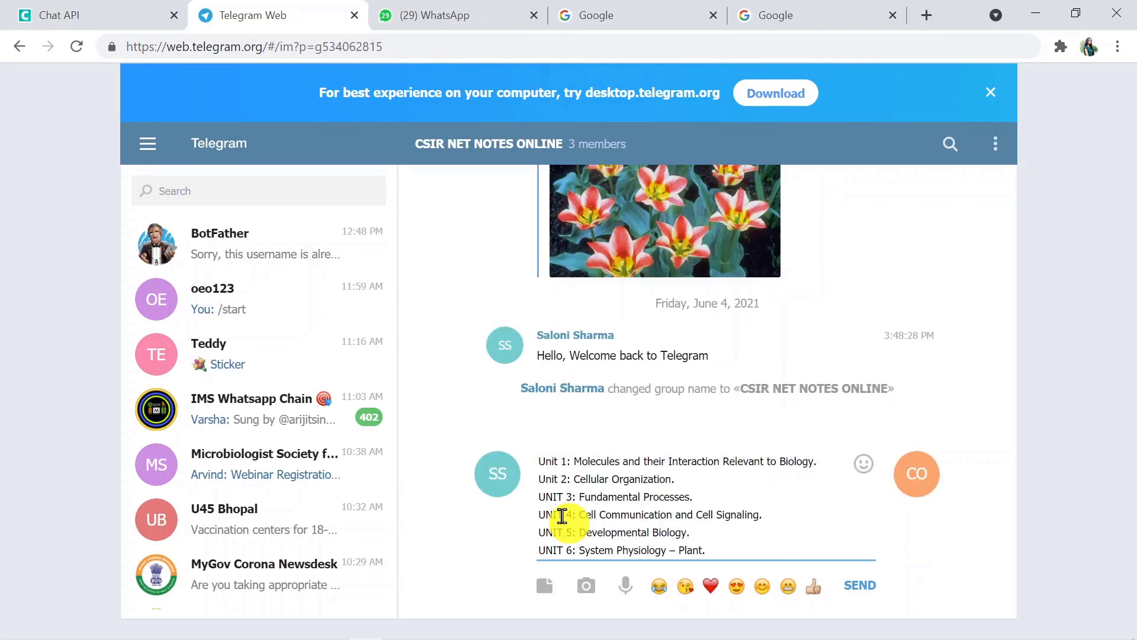
click(540, 460)
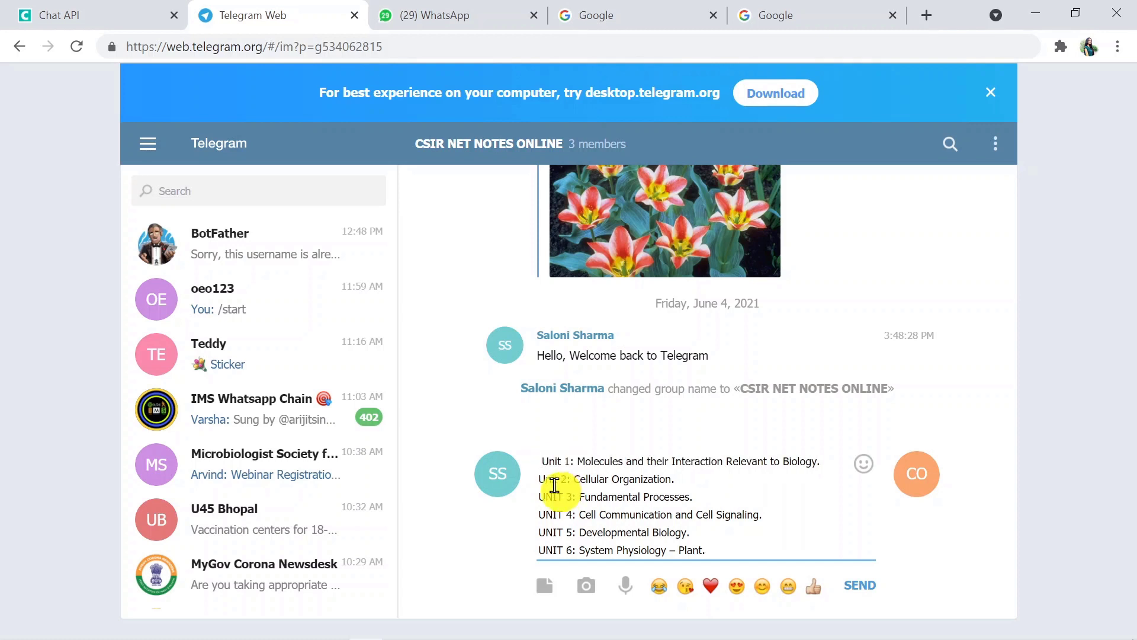
text(IM)
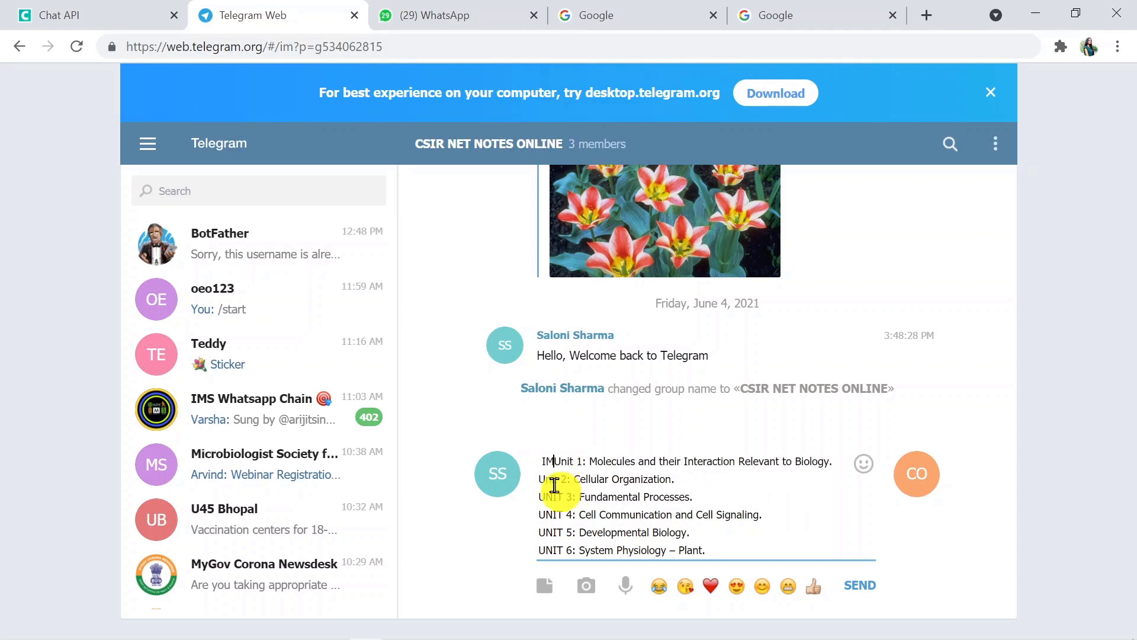
text(P top)
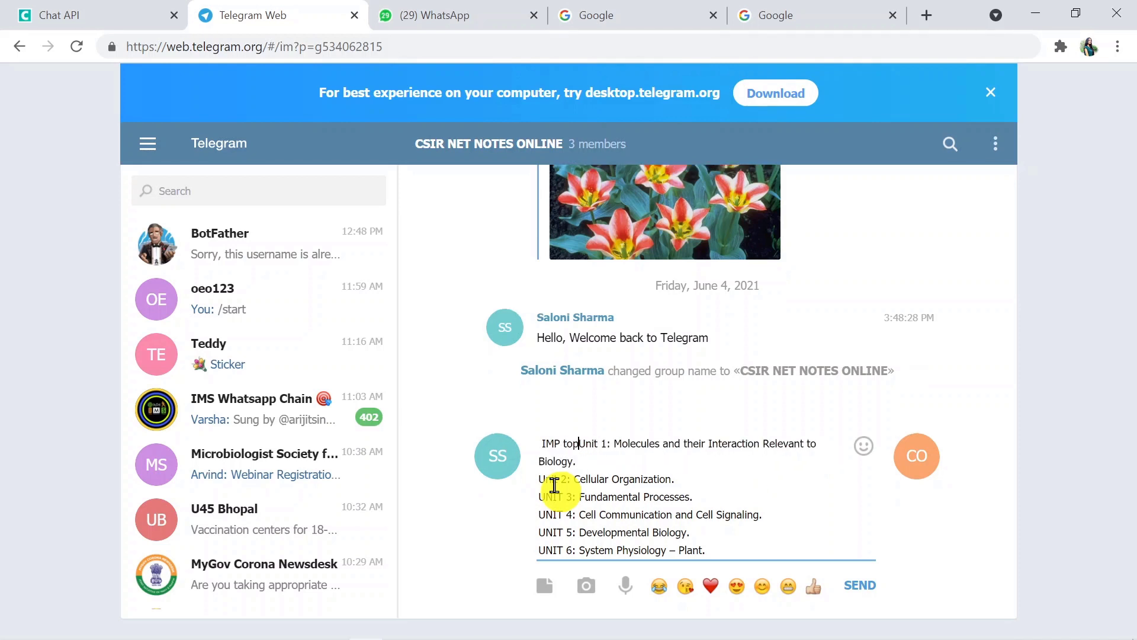
text(ivc)
key(BackSpace)
key(BackSpace)
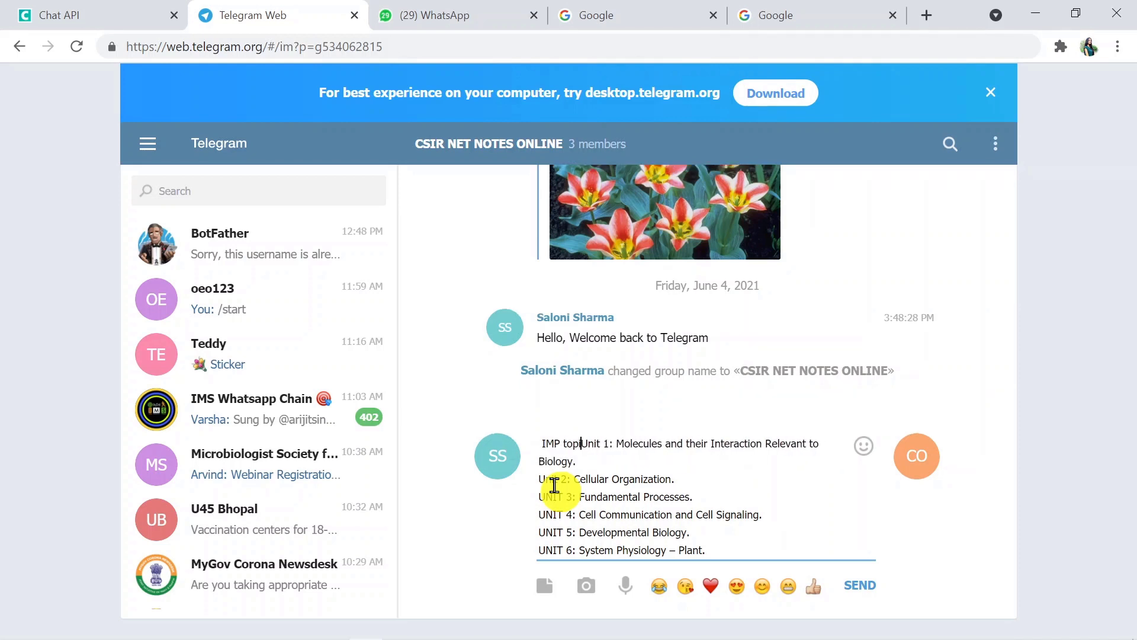
text(cs )
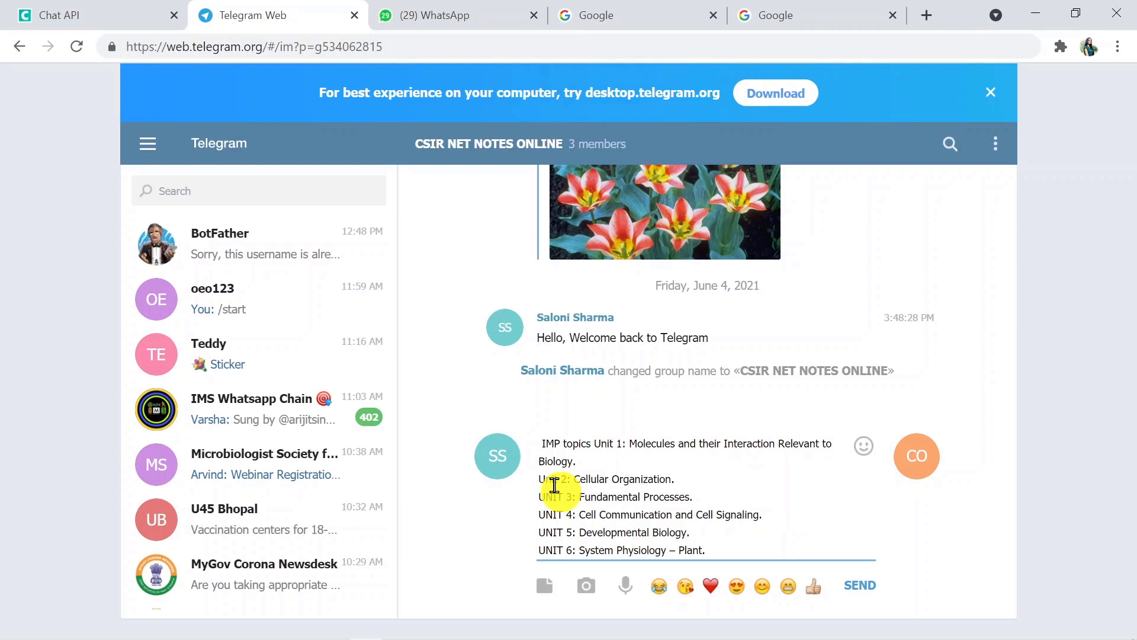
text(:)
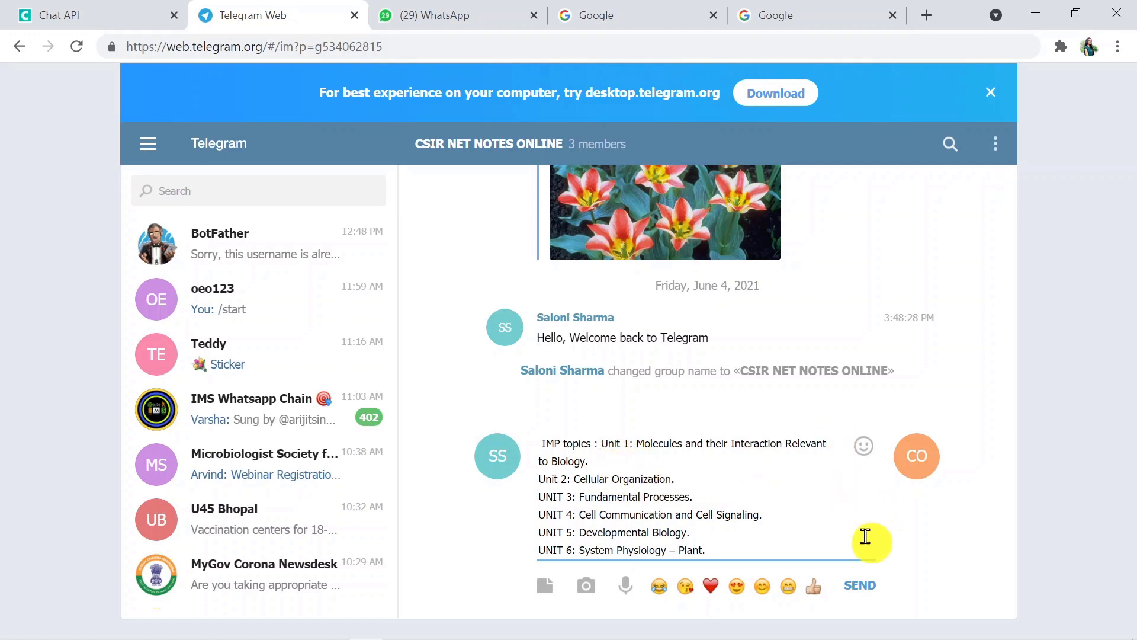
click(864, 588)
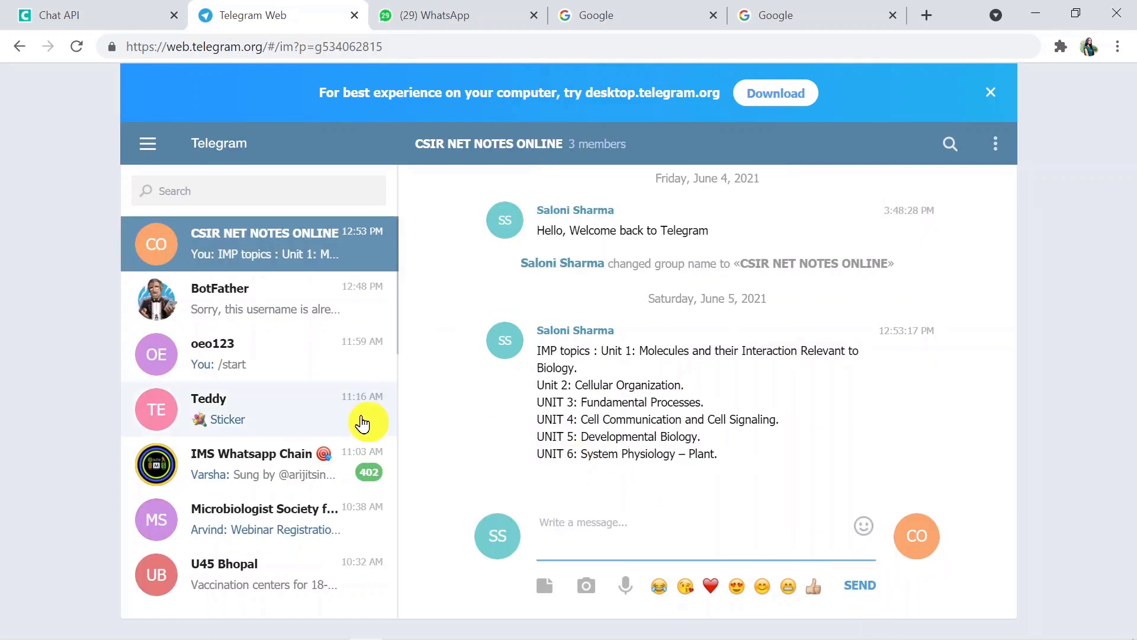
Search the chat list for 'cs', then check WhatsApp for the forwarded message
click(260, 195)
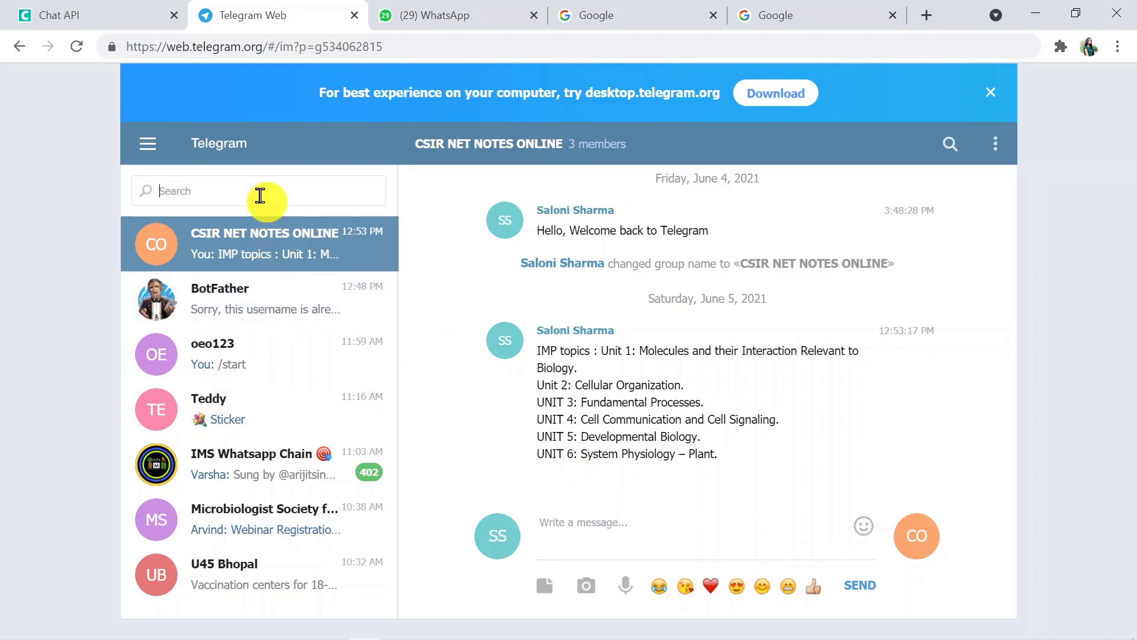
text(cs)
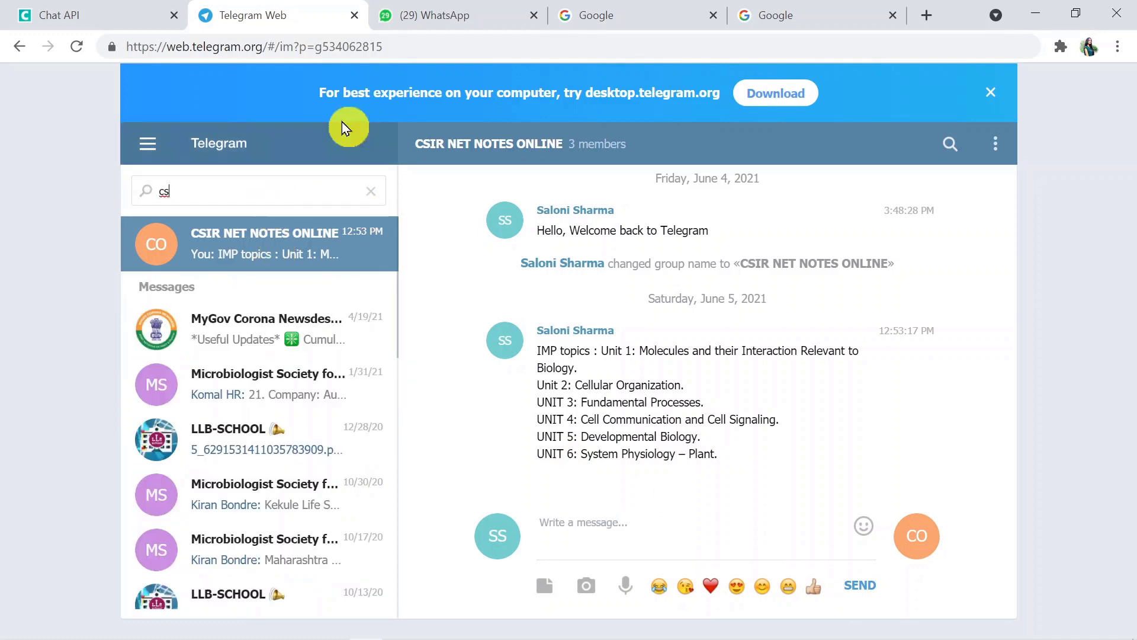
click(446, 13)
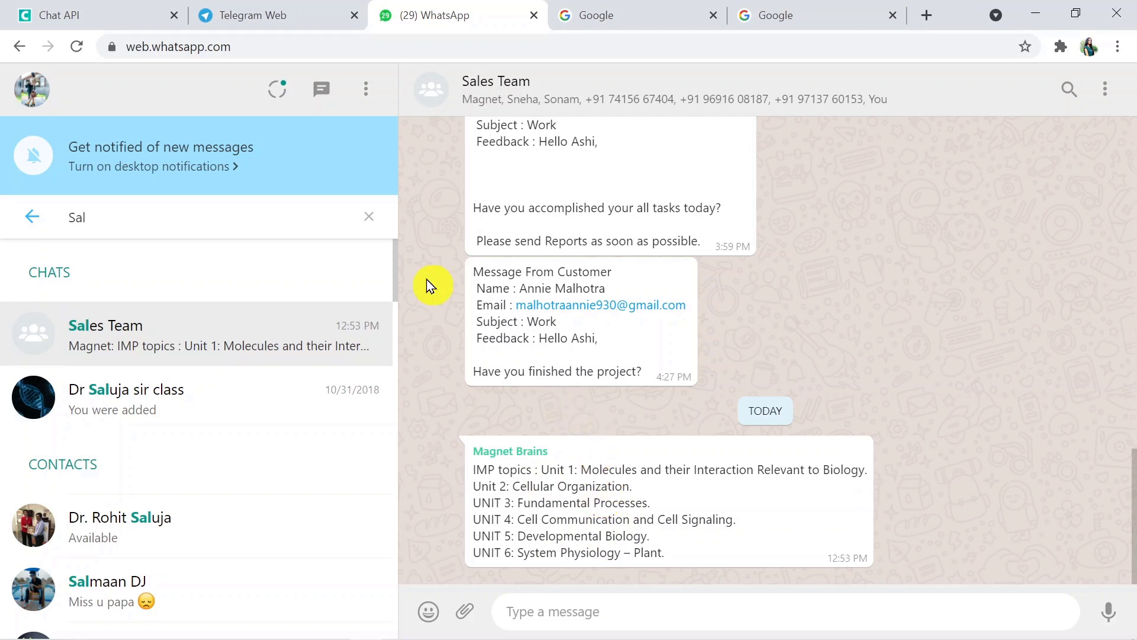
Look at the Chat API instance dashboard, then move on to a blank Google page
click(90, 14)
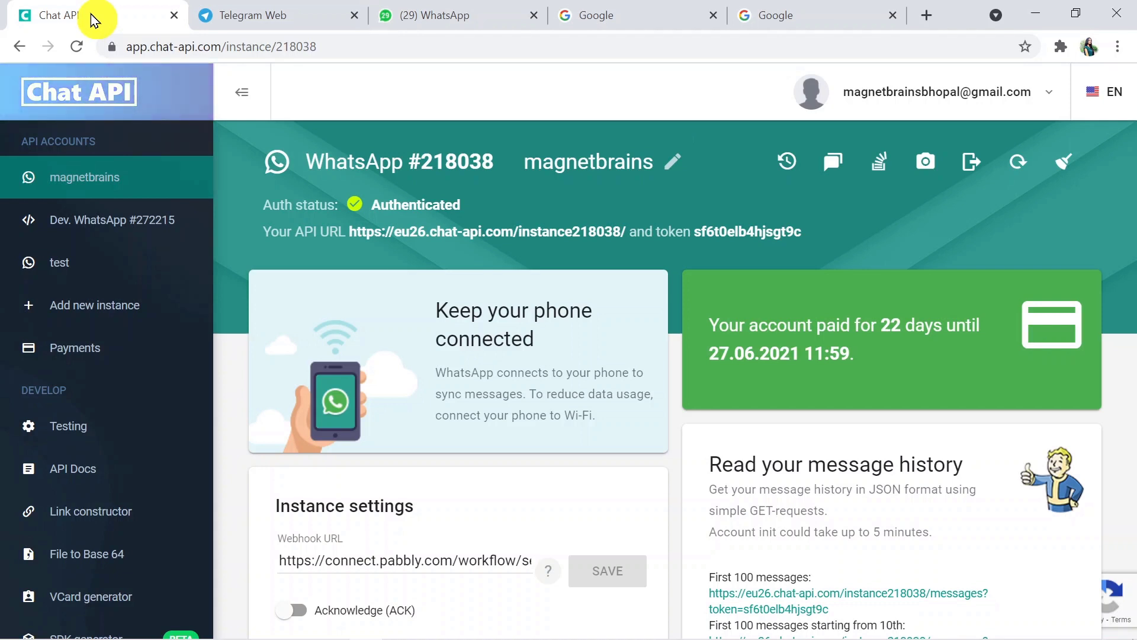
click(626, 12)
Load pabbly.com in the browser address bar
click(544, 47)
key(BackSpace)
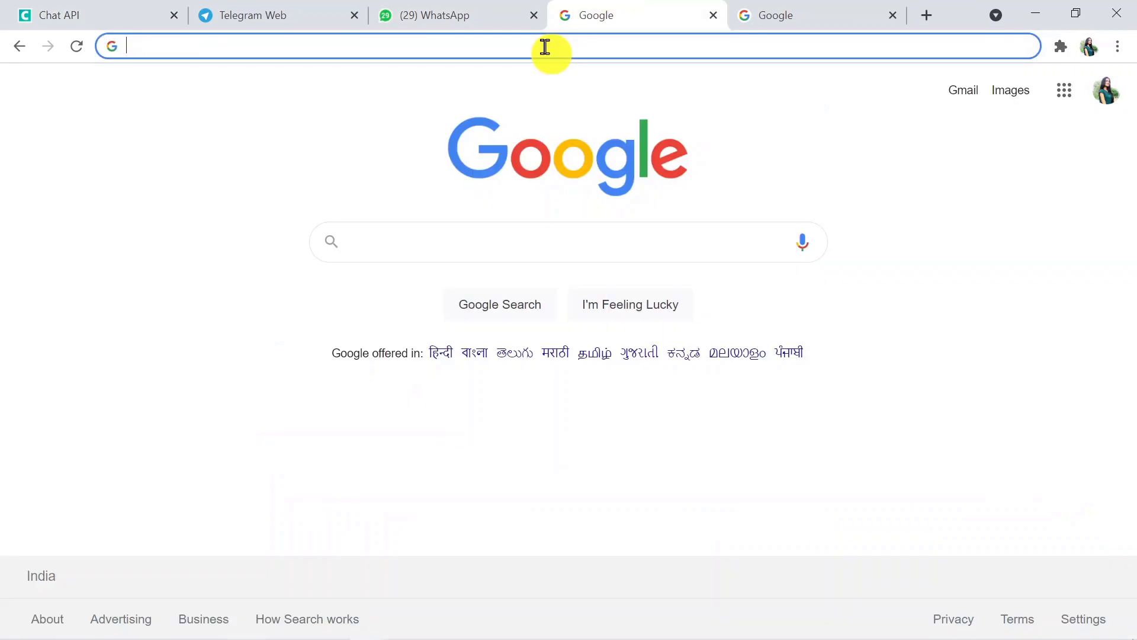
text(pab)
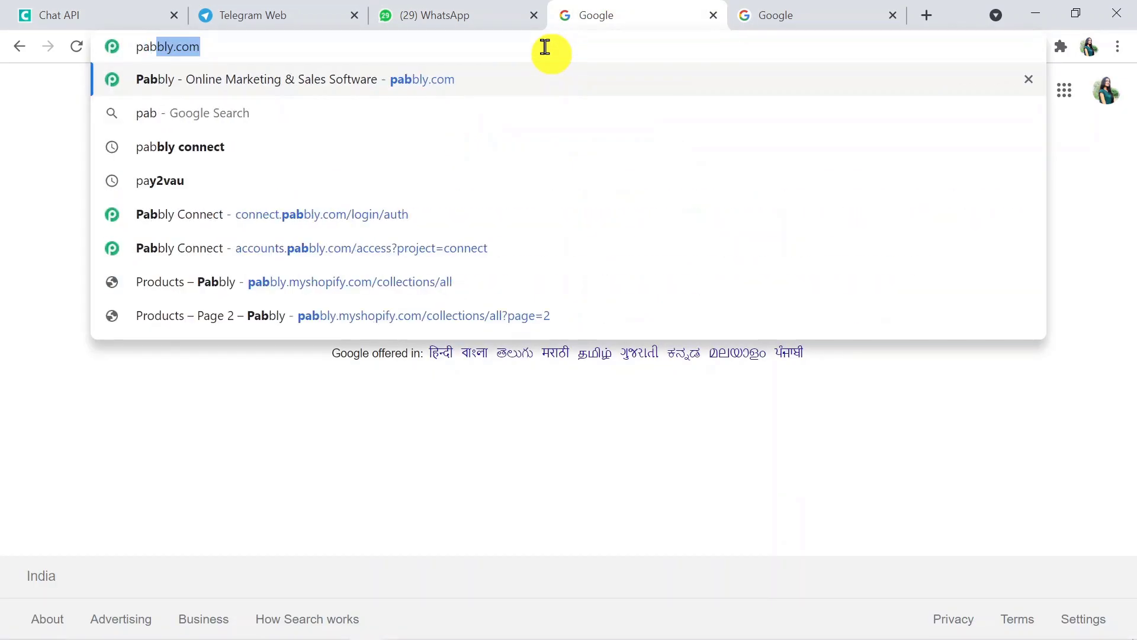
text(bly.c)
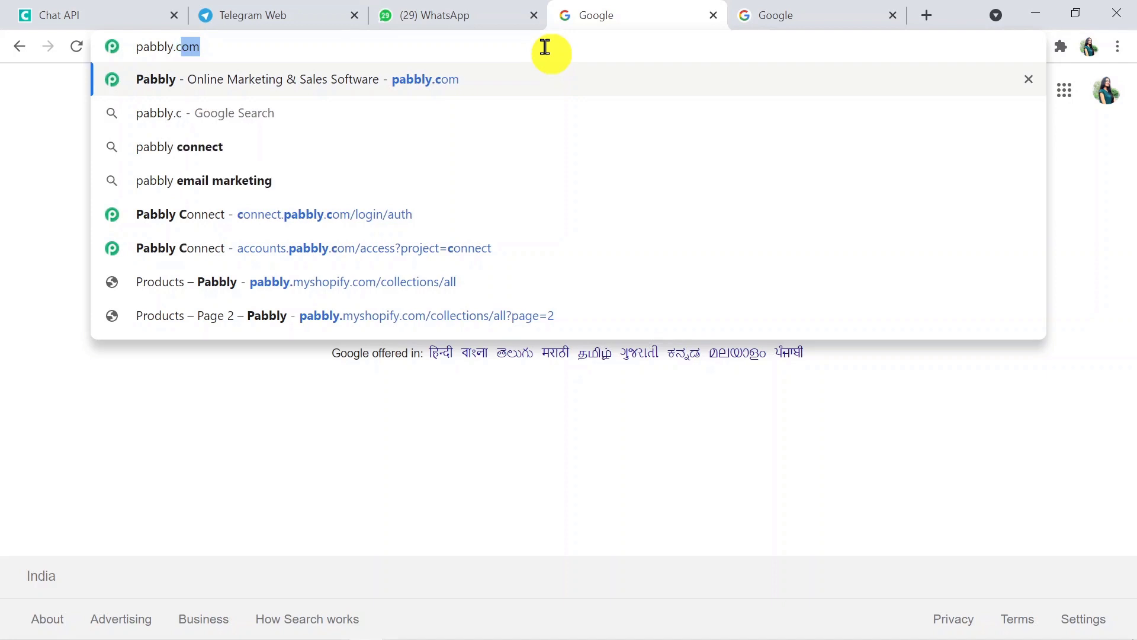
text(om)
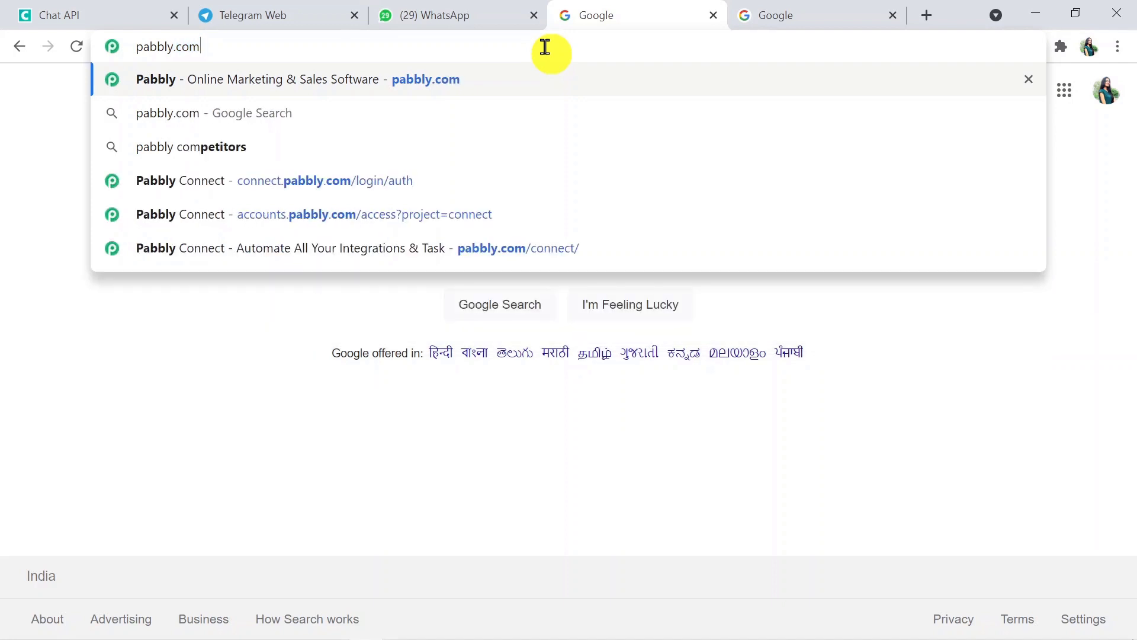
key(Return)
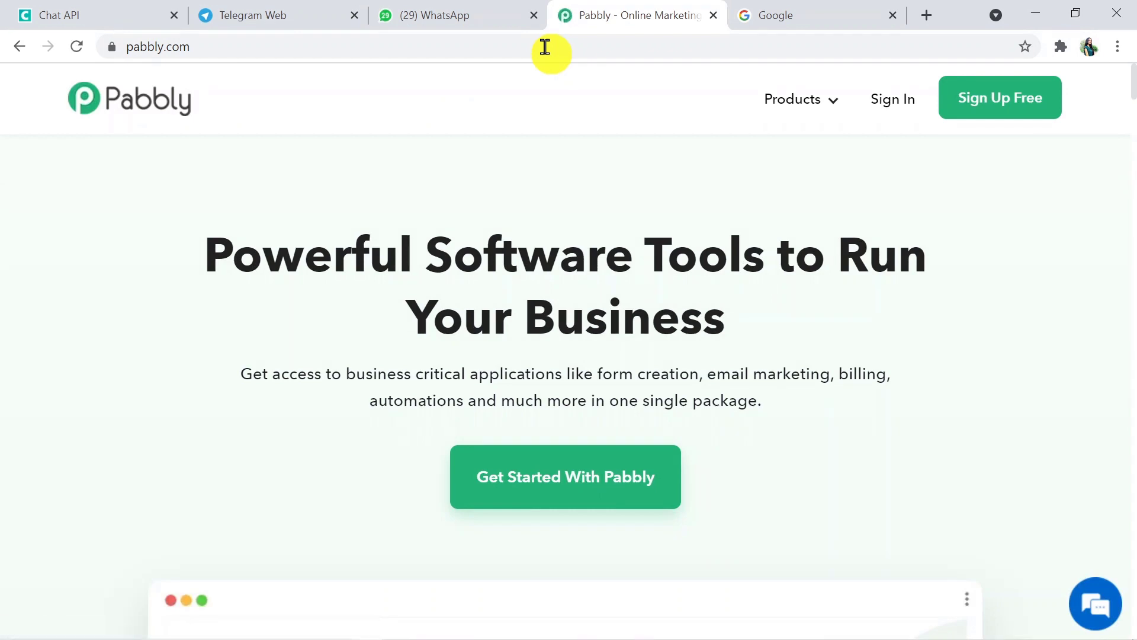
Open the Pabbly Connect product page, sign in, and launch the Connect app
mouse_move(774, 109)
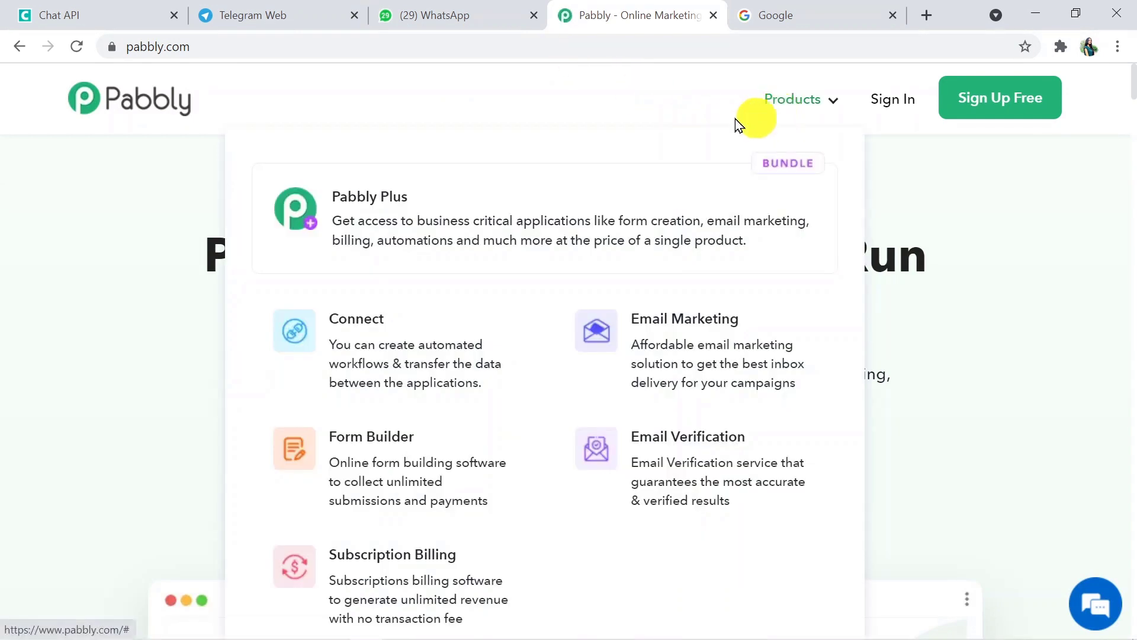
click(430, 335)
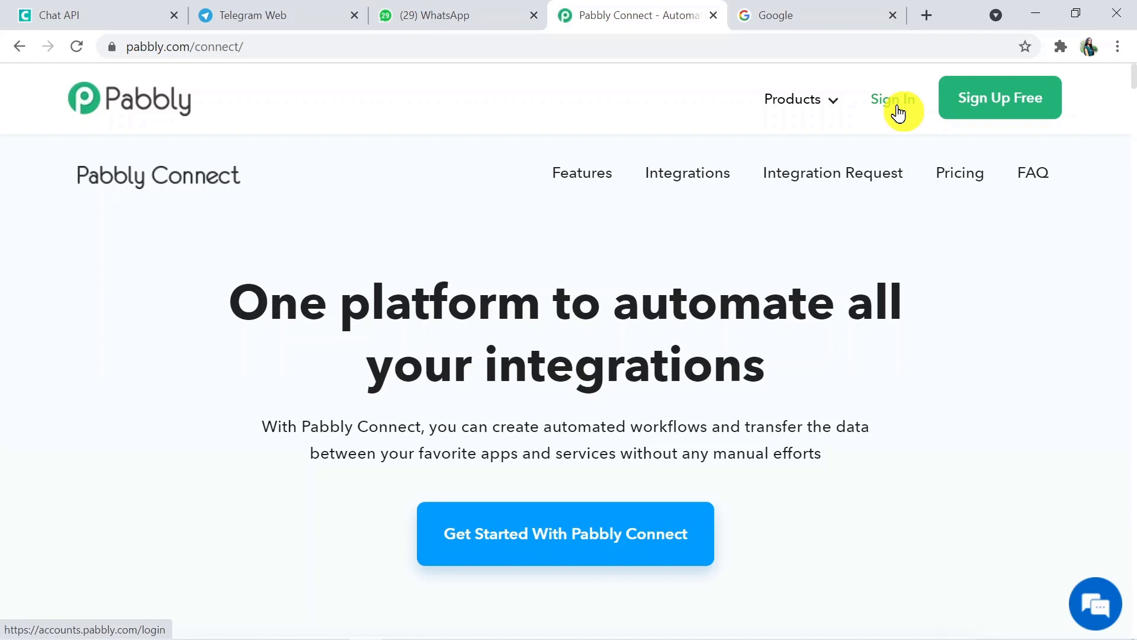
click(898, 112)
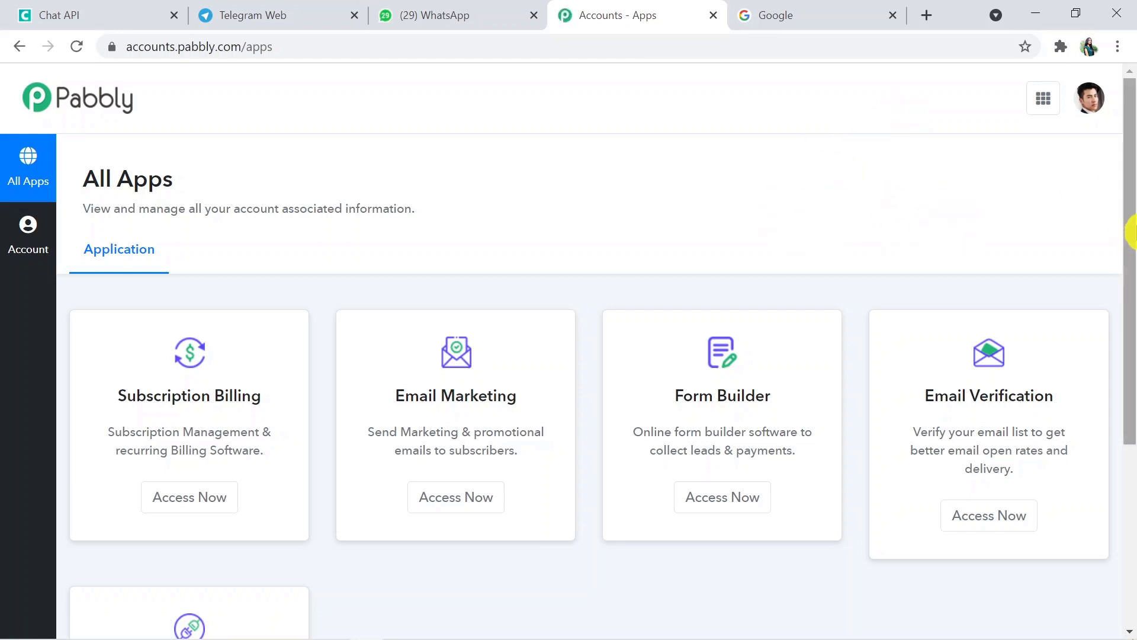
drag(1129, 228, 1129, 363)
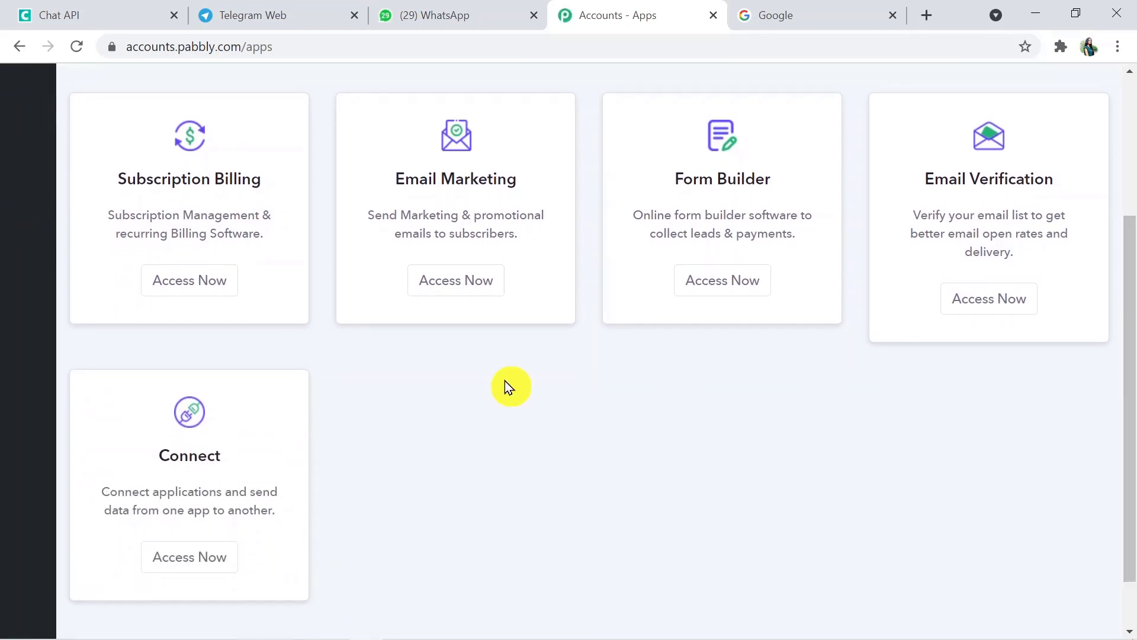
click(215, 561)
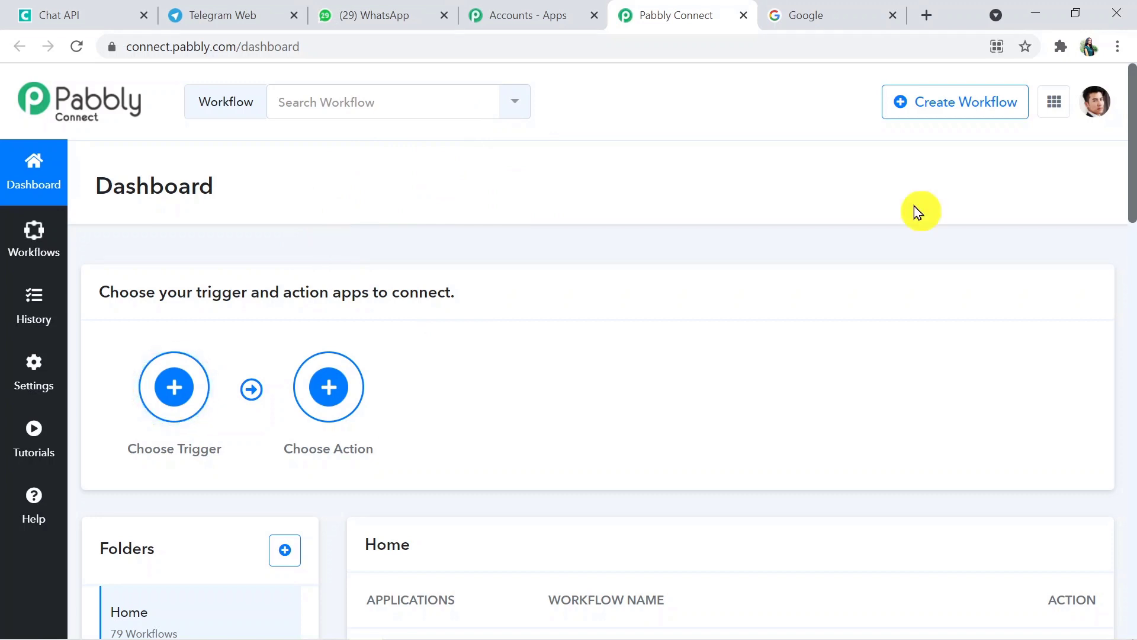
Create a new workflow named 'Telegram to WhatsApp'
click(967, 105)
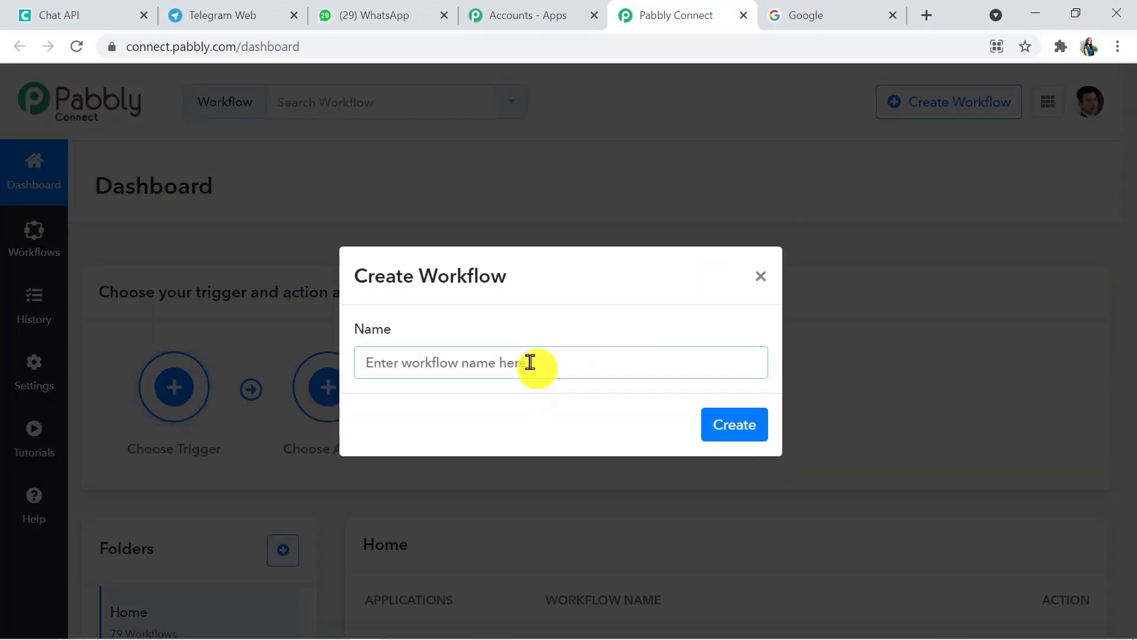
text(T)
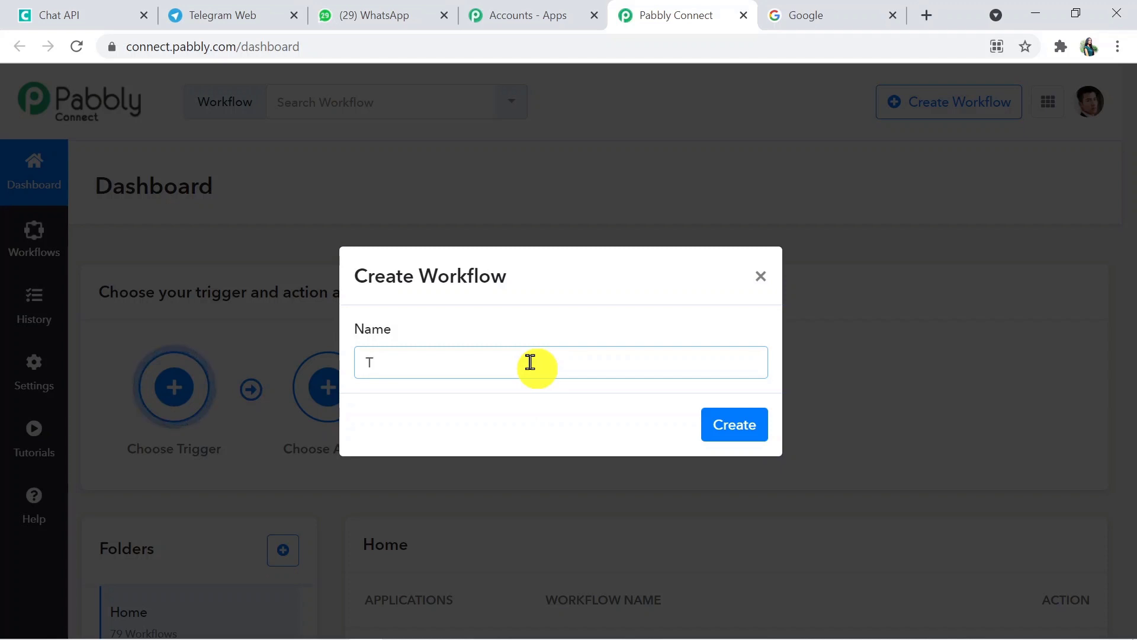
text(el)
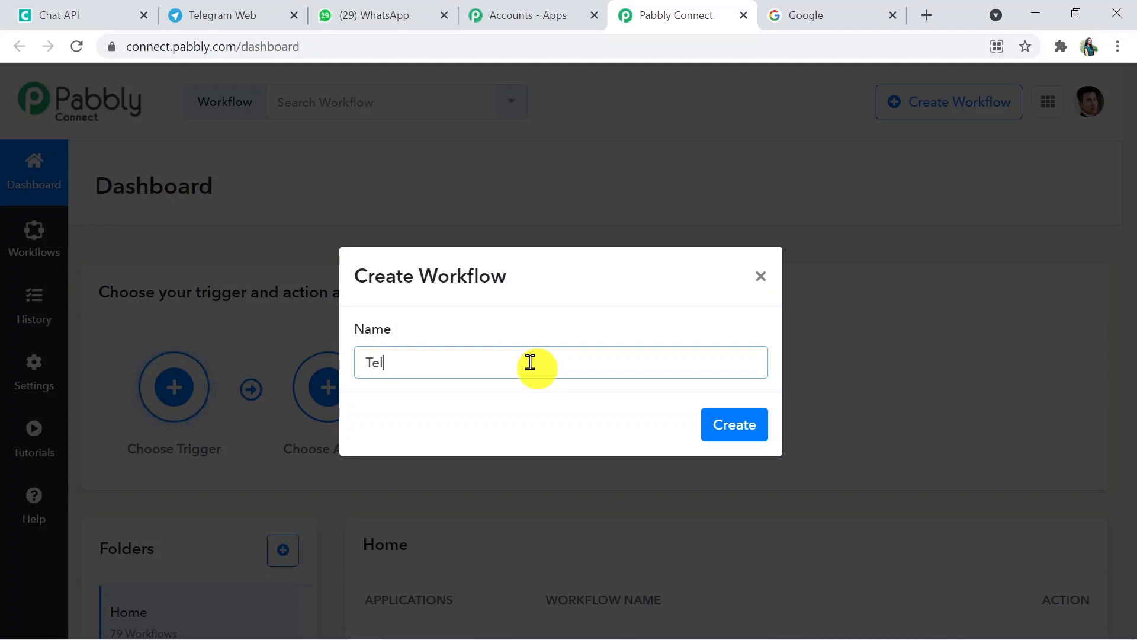
text(egram to Whats)
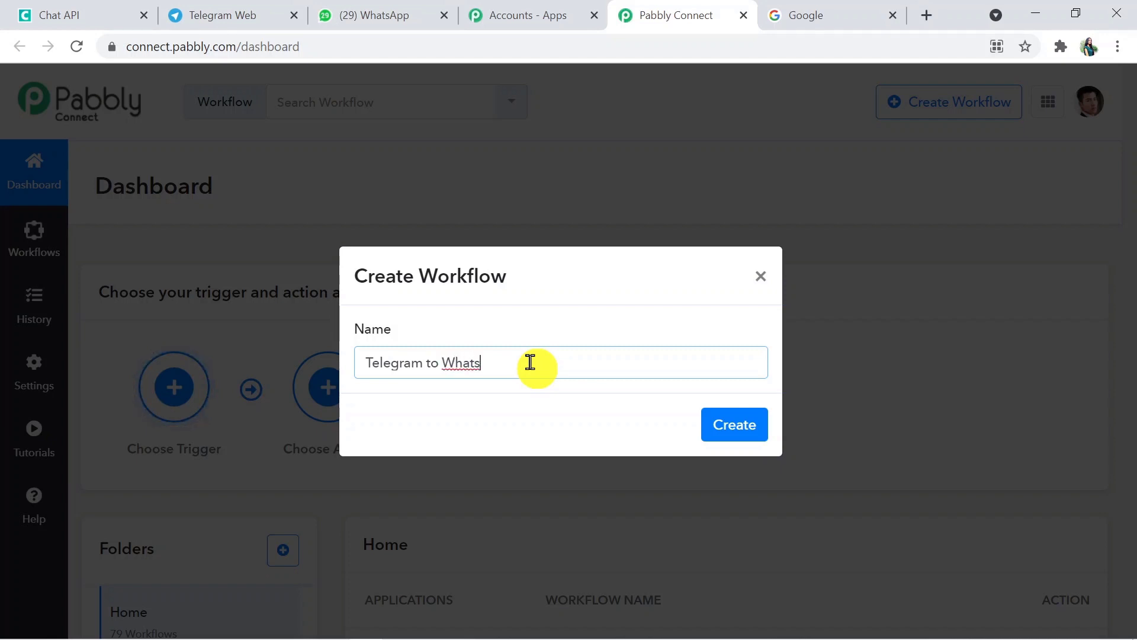
text(App)
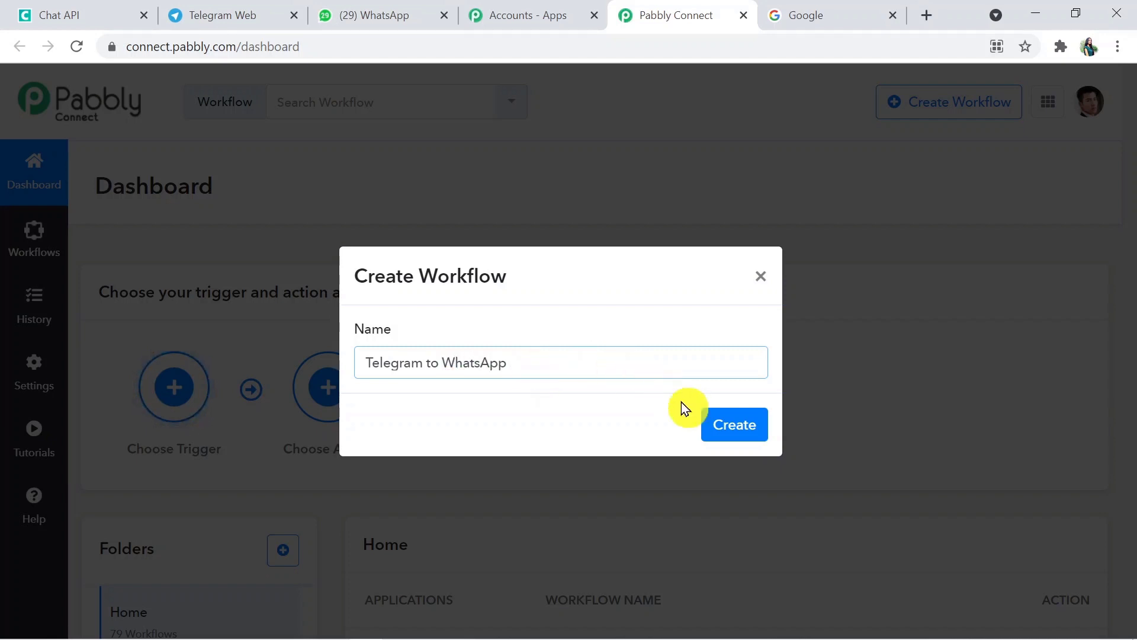
click(736, 424)
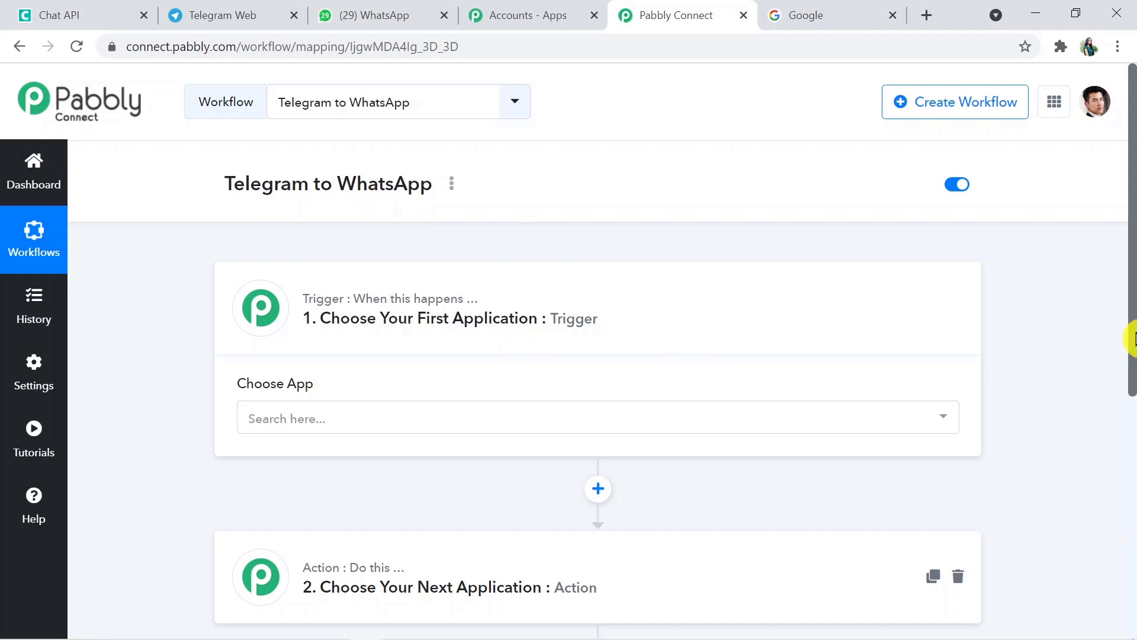
drag(1132, 337, 1131, 413)
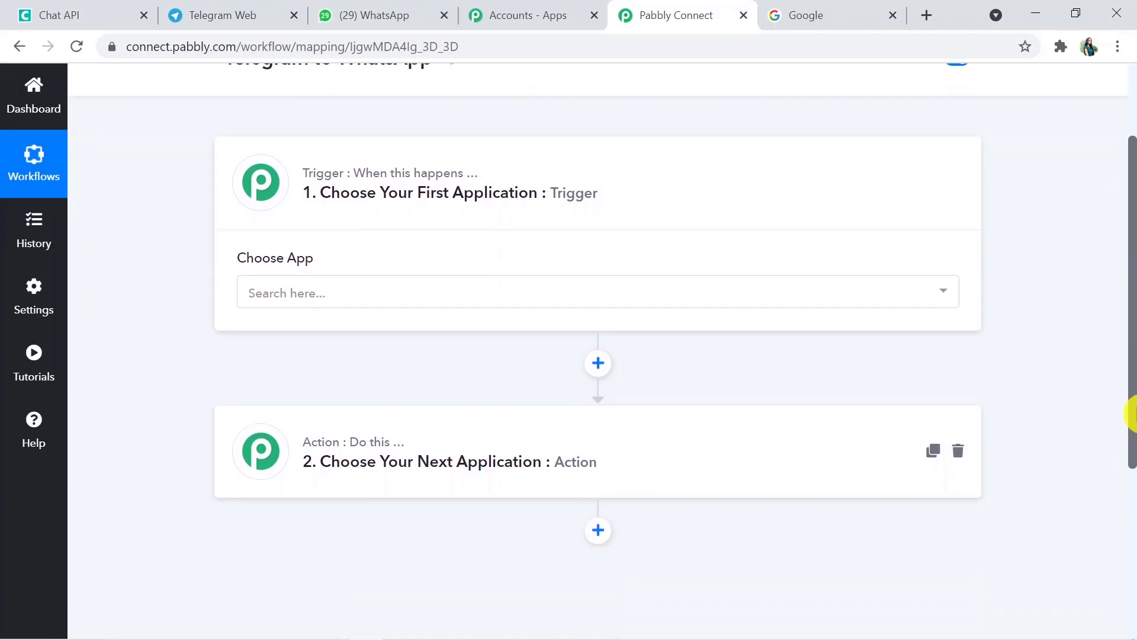
Expand the '2. Choose Your Next Application: Action' card and review both unset steps
click(825, 468)
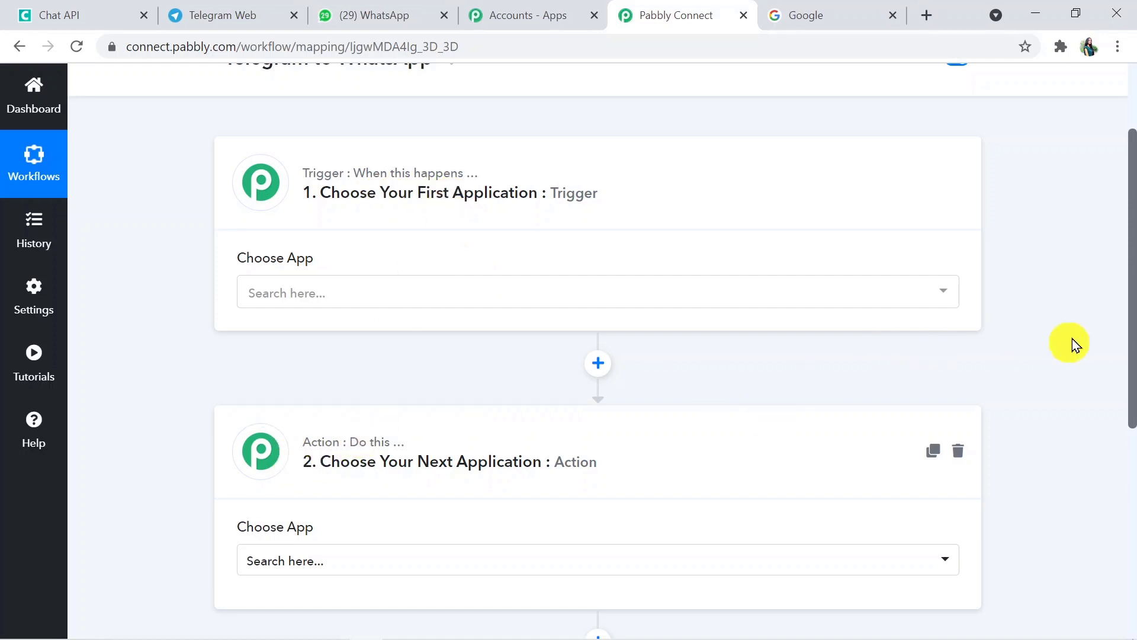
drag(1129, 345, 1130, 292)
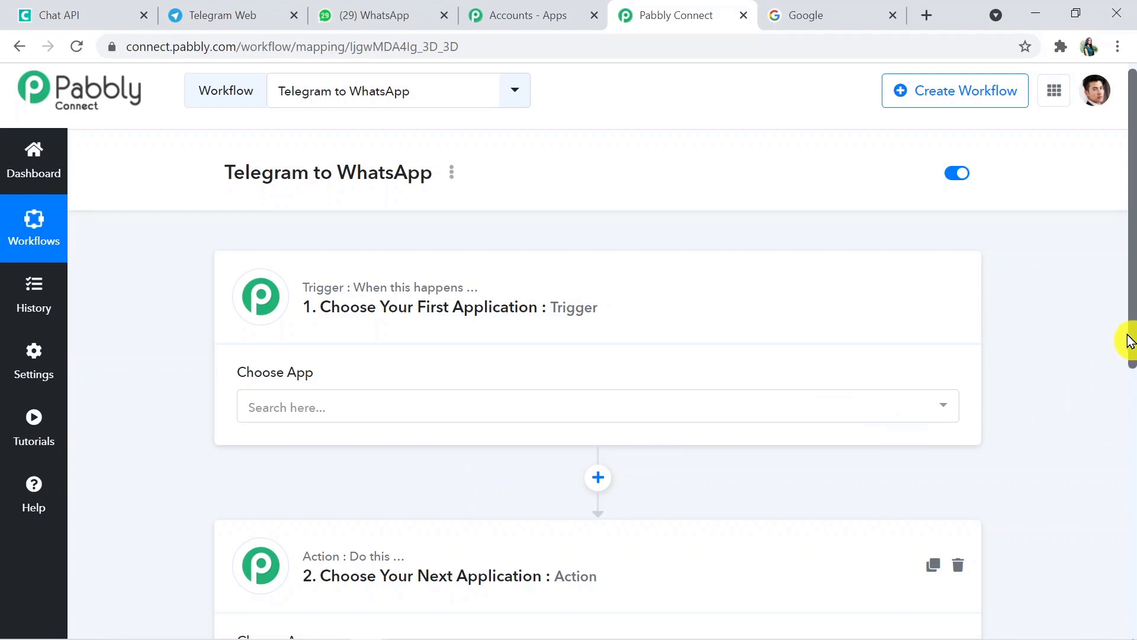
mouse_move(1132, 340)
mouse_down()
mouse_move(1133, 422)
mouse_move(1132, 343)
mouse_up()
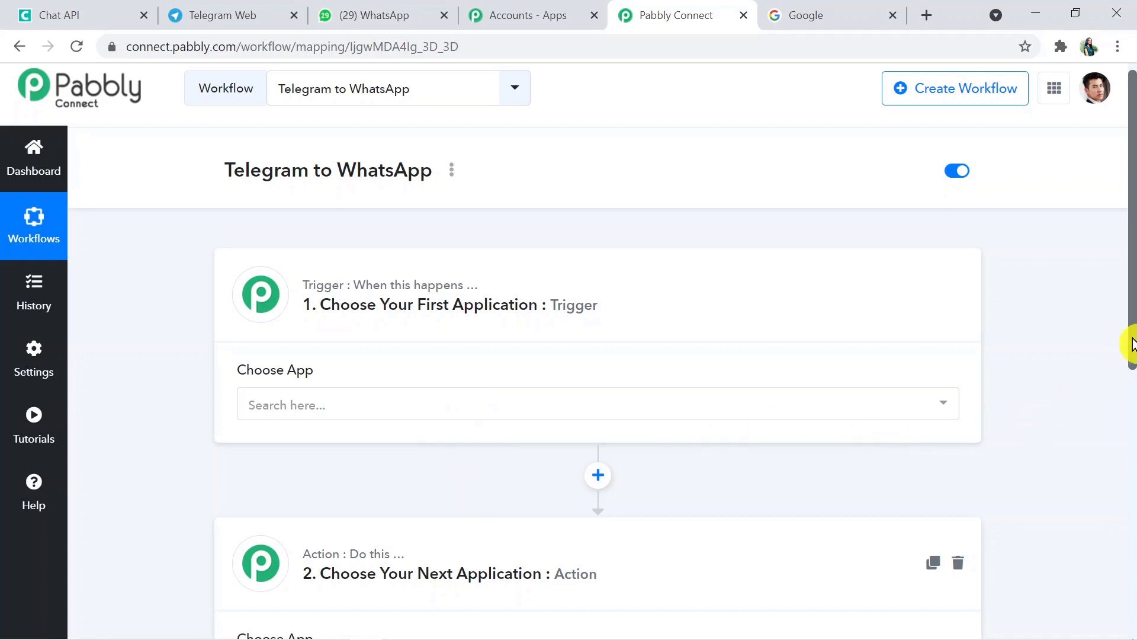
drag(1131, 344, 1131, 416)
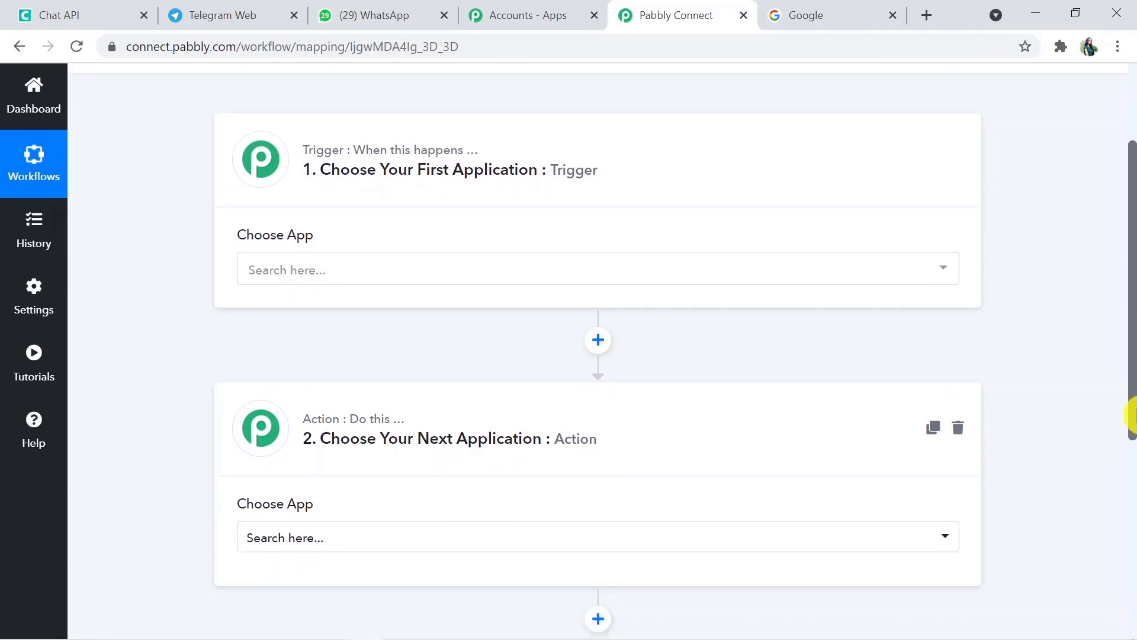
mouse_move(1131, 416)
mouse_down()
mouse_move(1131, 337)
mouse_move(1131, 398)
mouse_up()
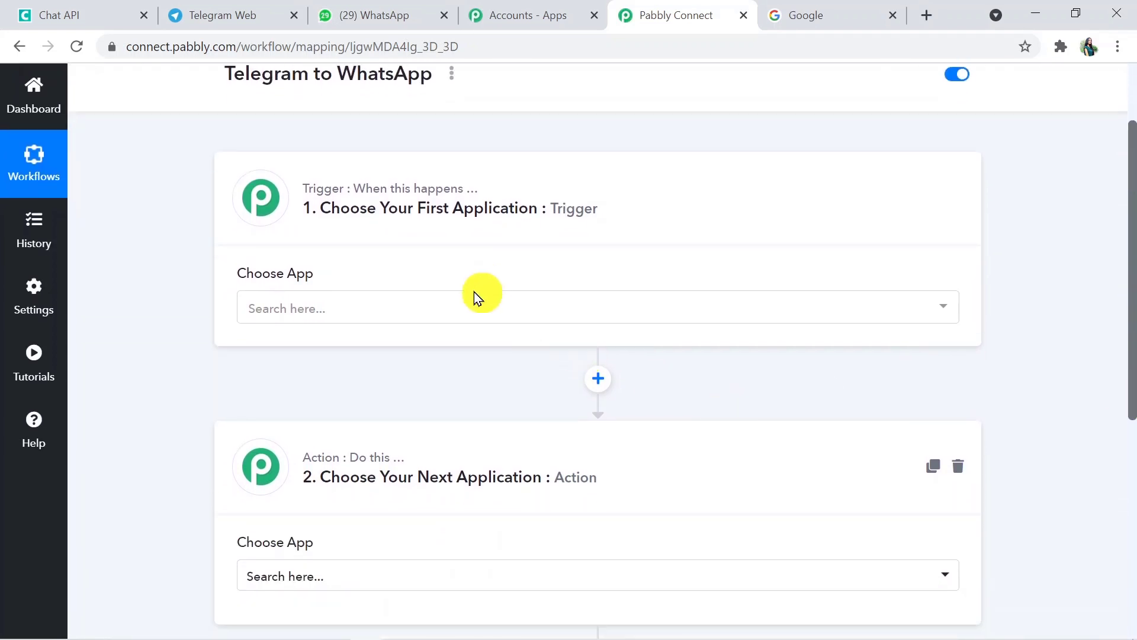
Set the trigger to Telegram Bot with the Set Webhook / Watch Updates event
click(468, 308)
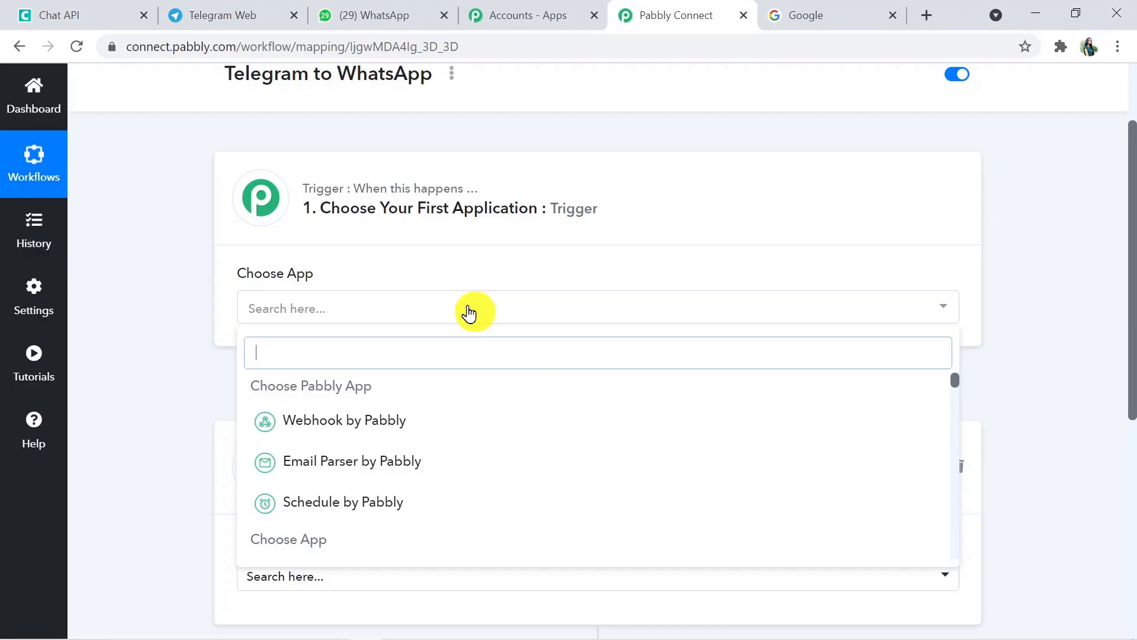
text(tele)
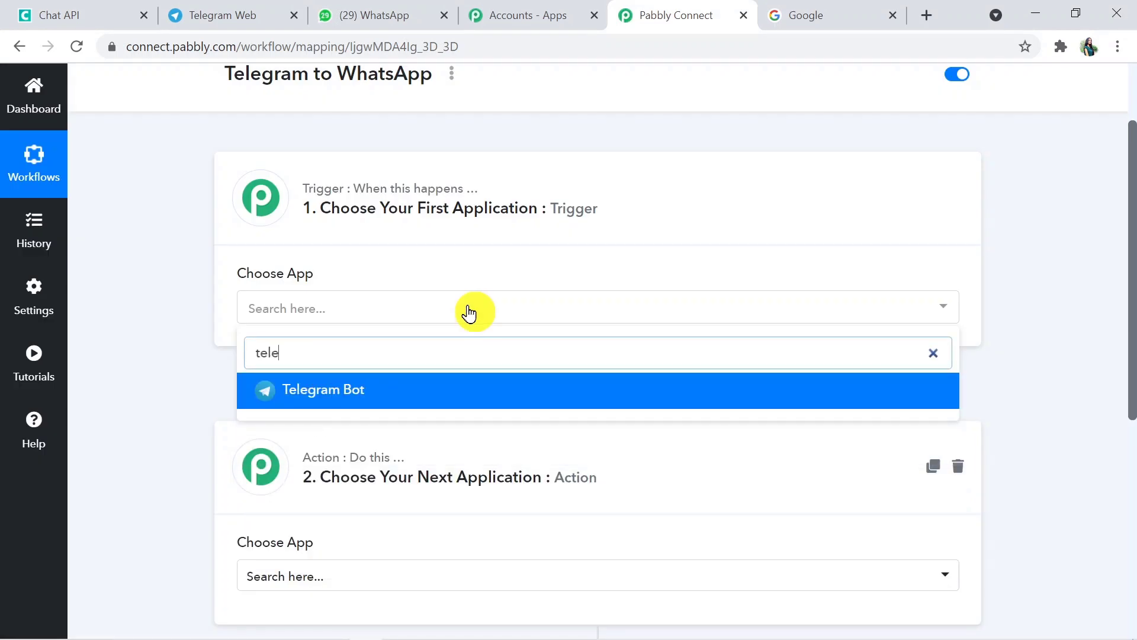
click(457, 388)
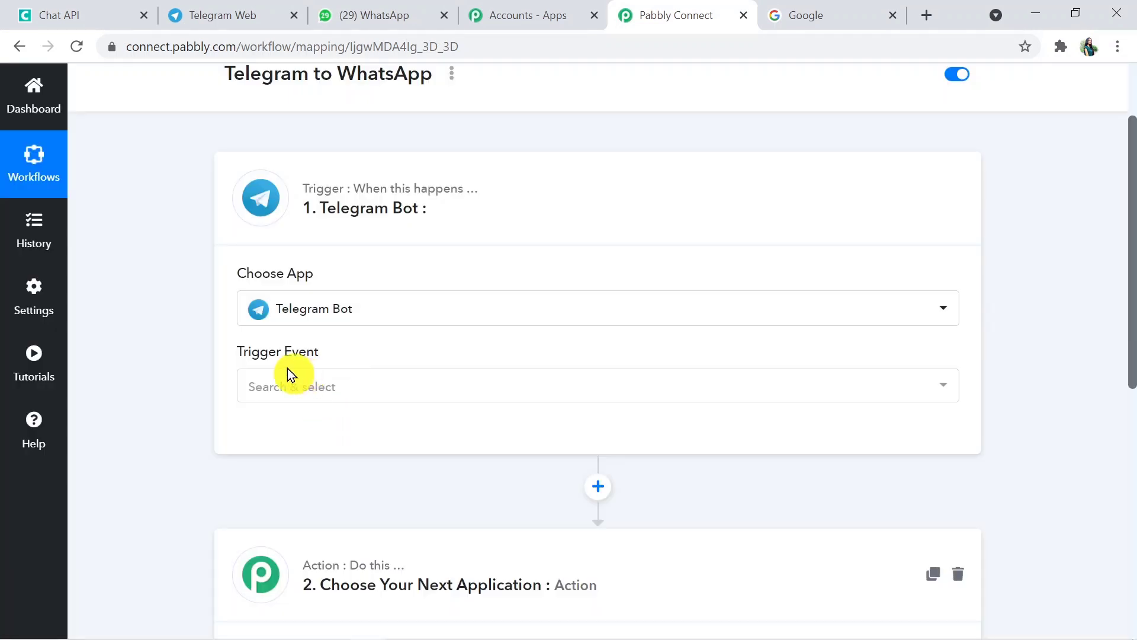
click(323, 388)
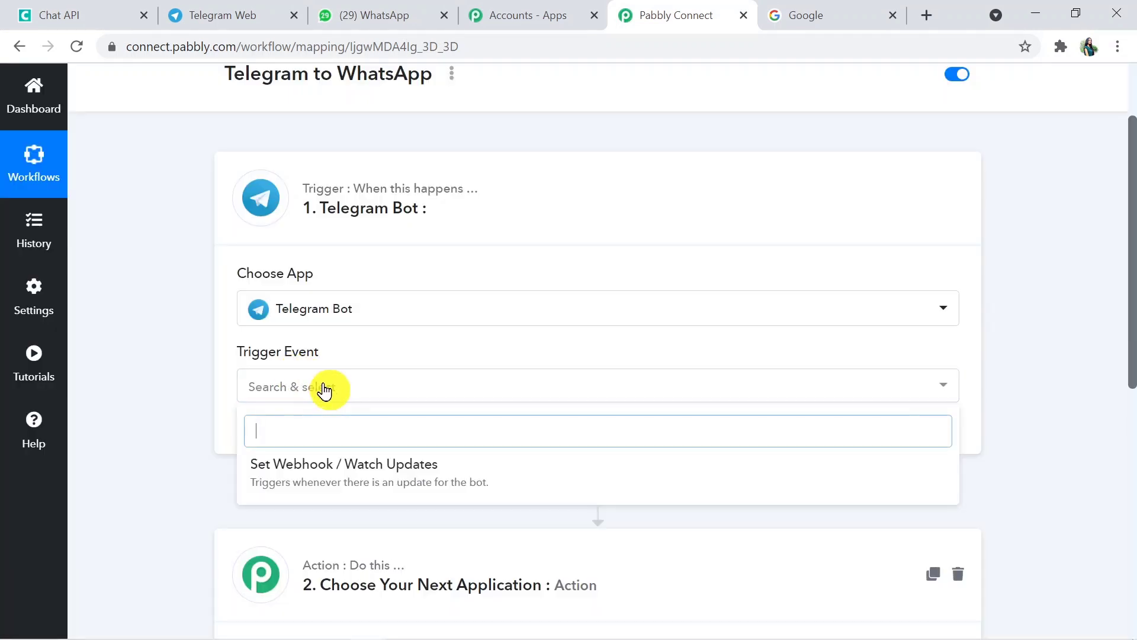
click(306, 469)
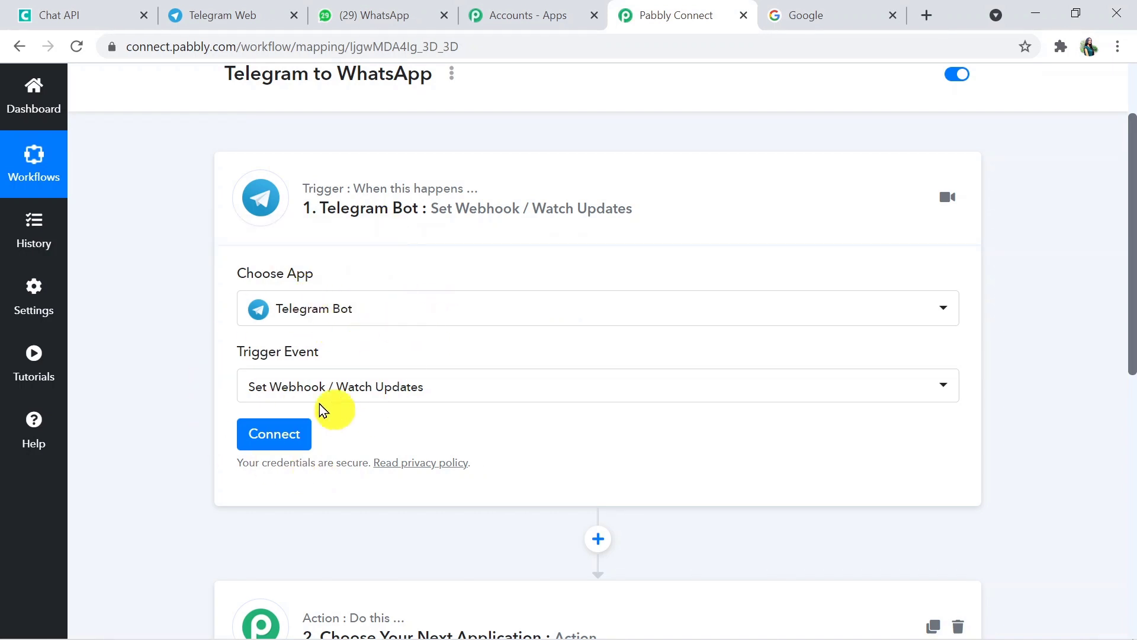
Start a new Telegram Bot connection and review the bot-token instructions before heading to Telegram
click(285, 438)
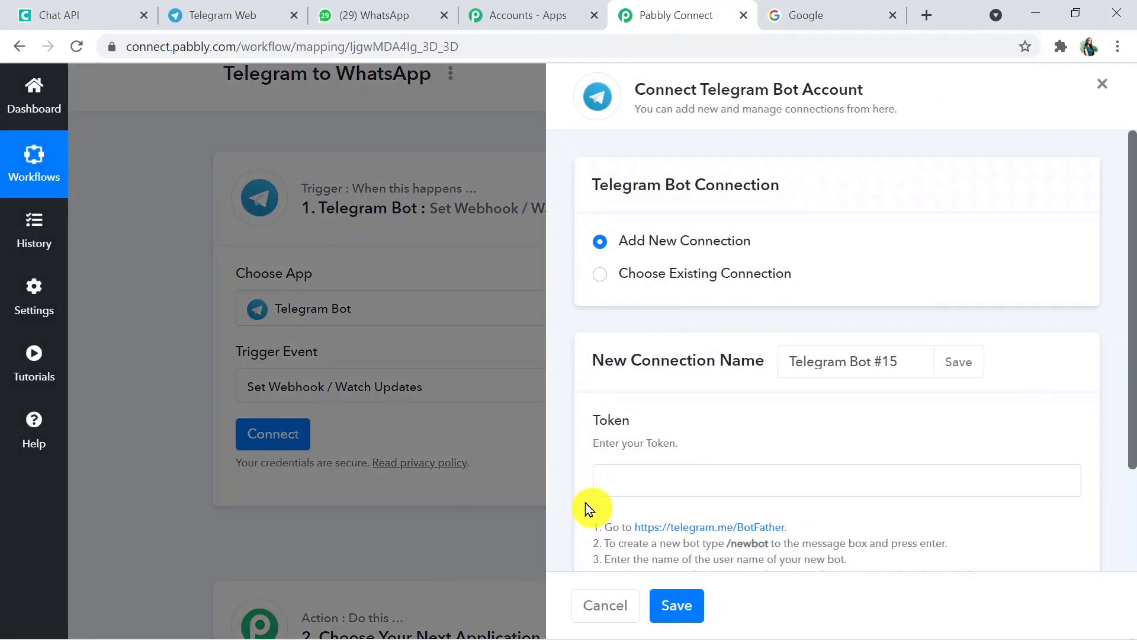
click(652, 481)
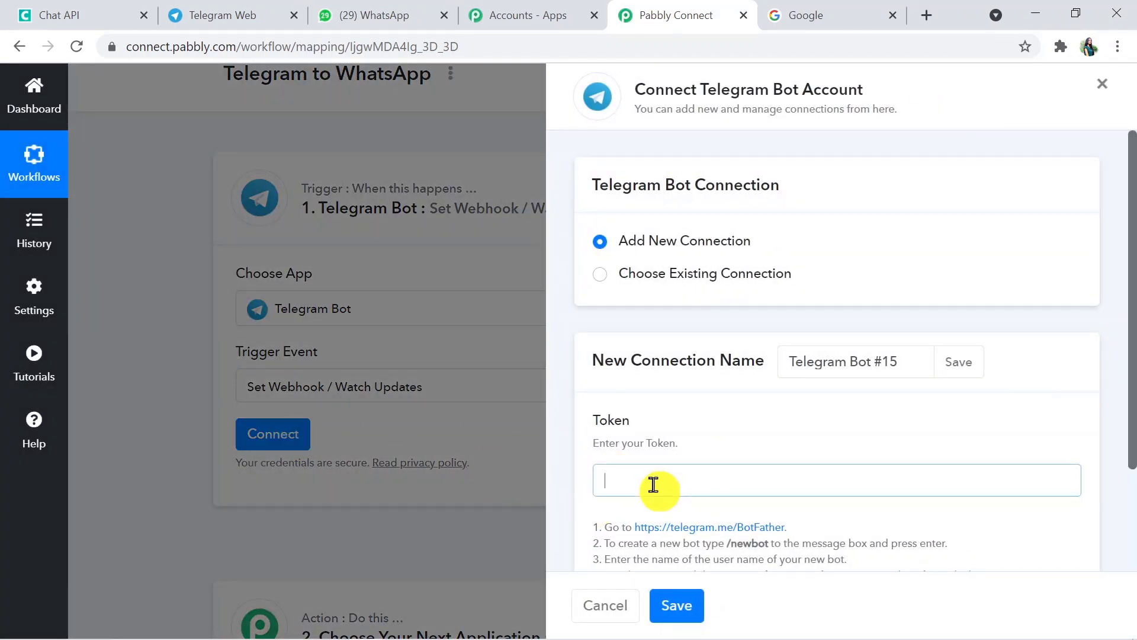
drag(1128, 330, 1130, 431)
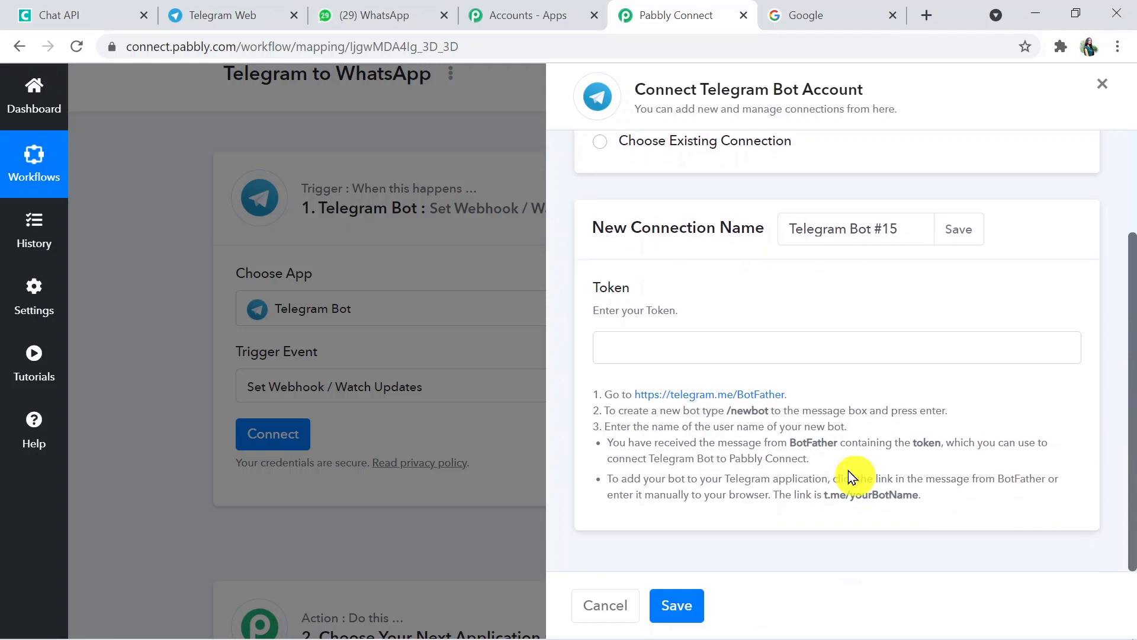
drag(596, 388, 959, 500)
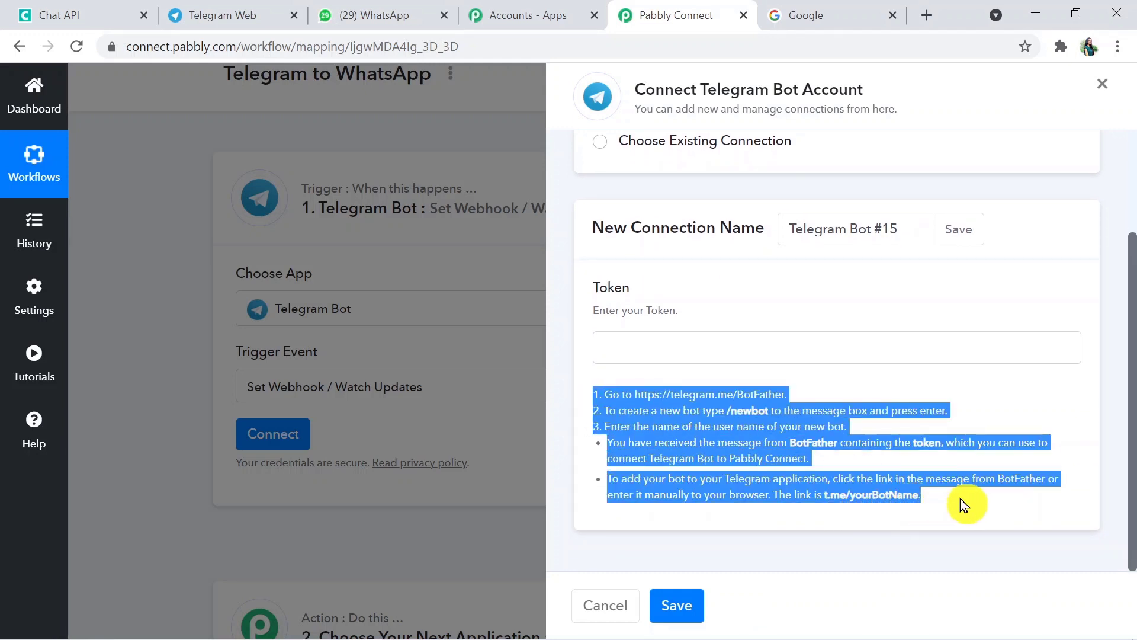
click(922, 515)
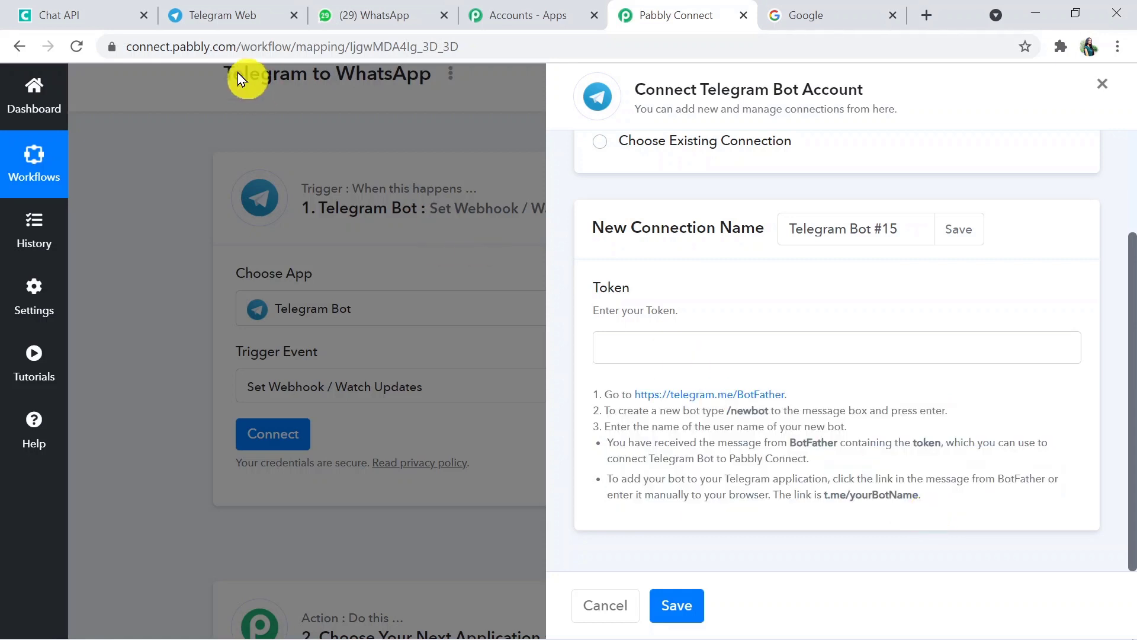
click(222, 21)
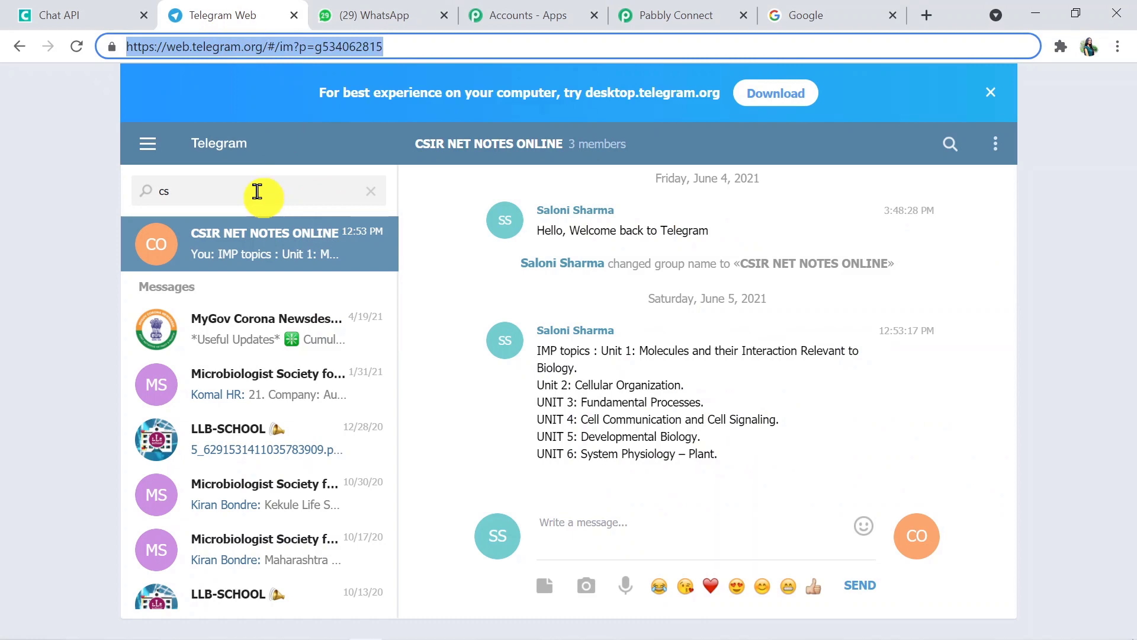
Search chats for 'Bot', open the BotFather chat, and scroll to its latest replies
click(289, 189)
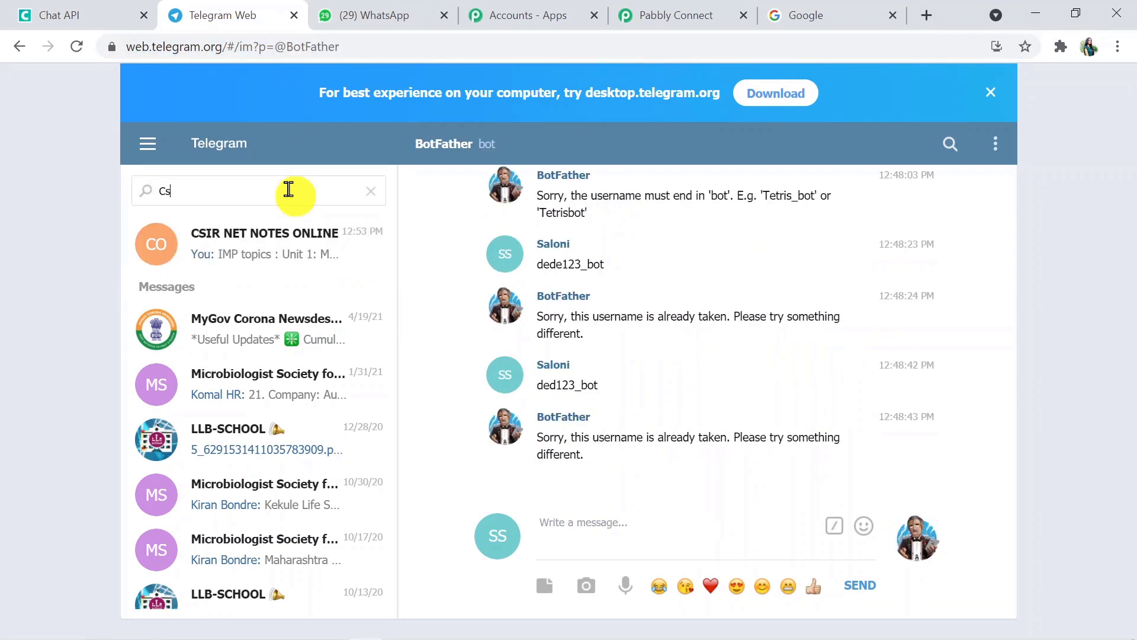
key(BackSpace)
key(BackSpace)
text(Bp)
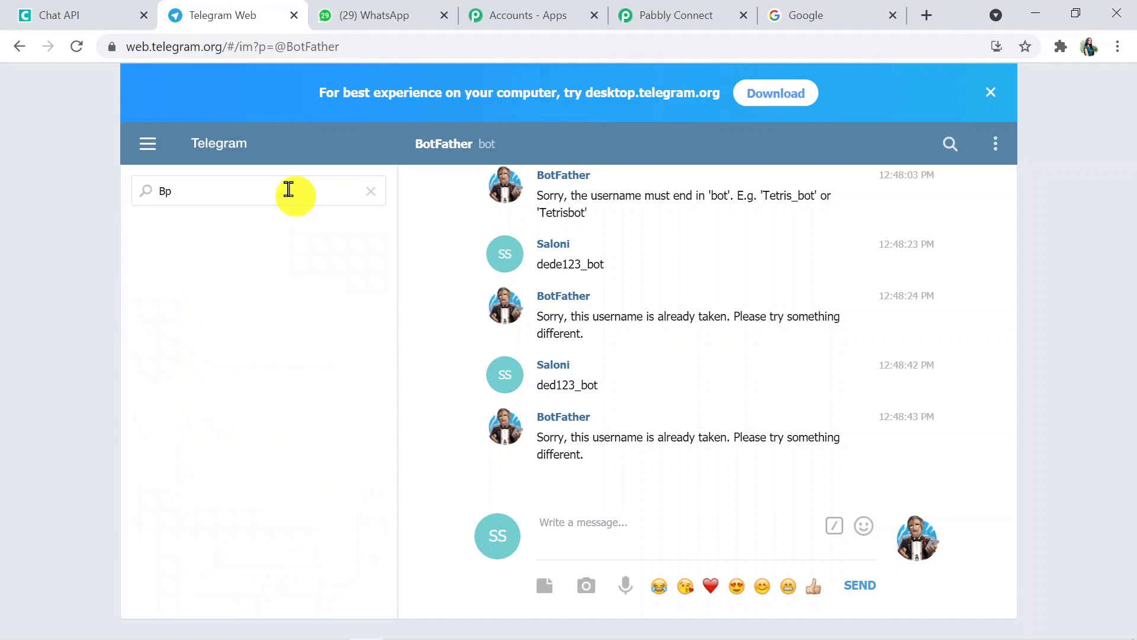
key(BackSpace)
text(ot)
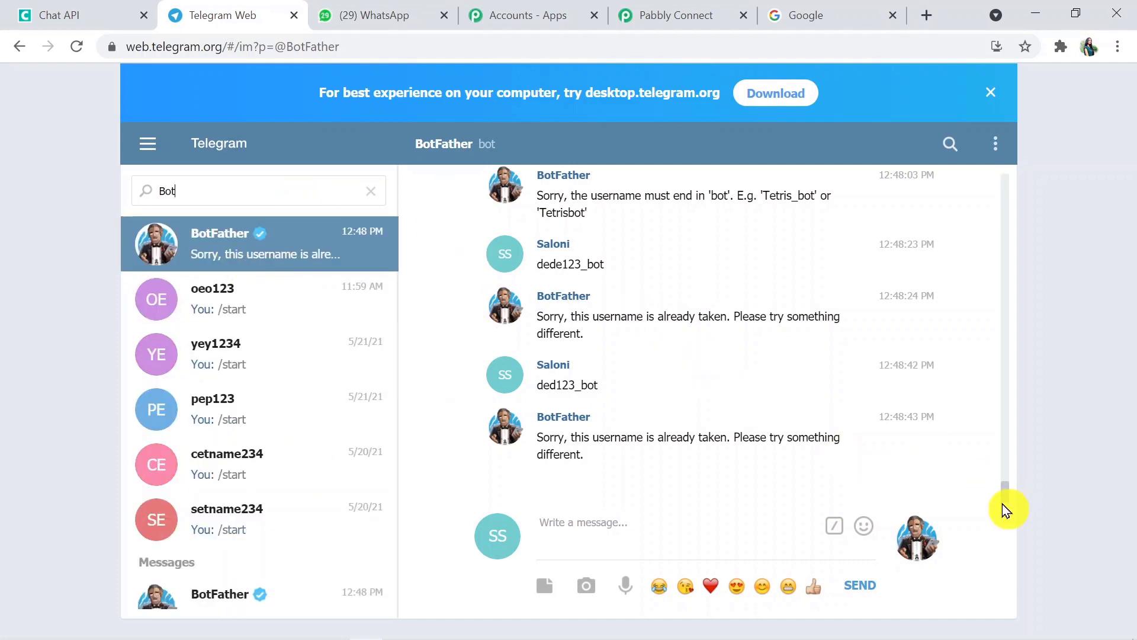
drag(1007, 496, 1007, 472)
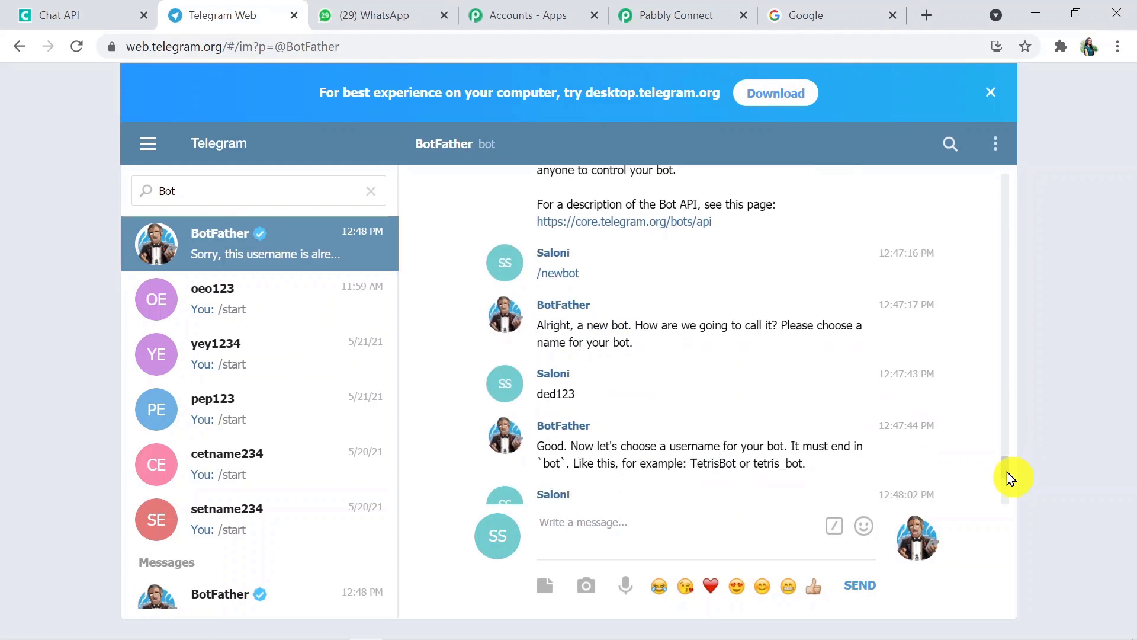
drag(1007, 471, 1007, 490)
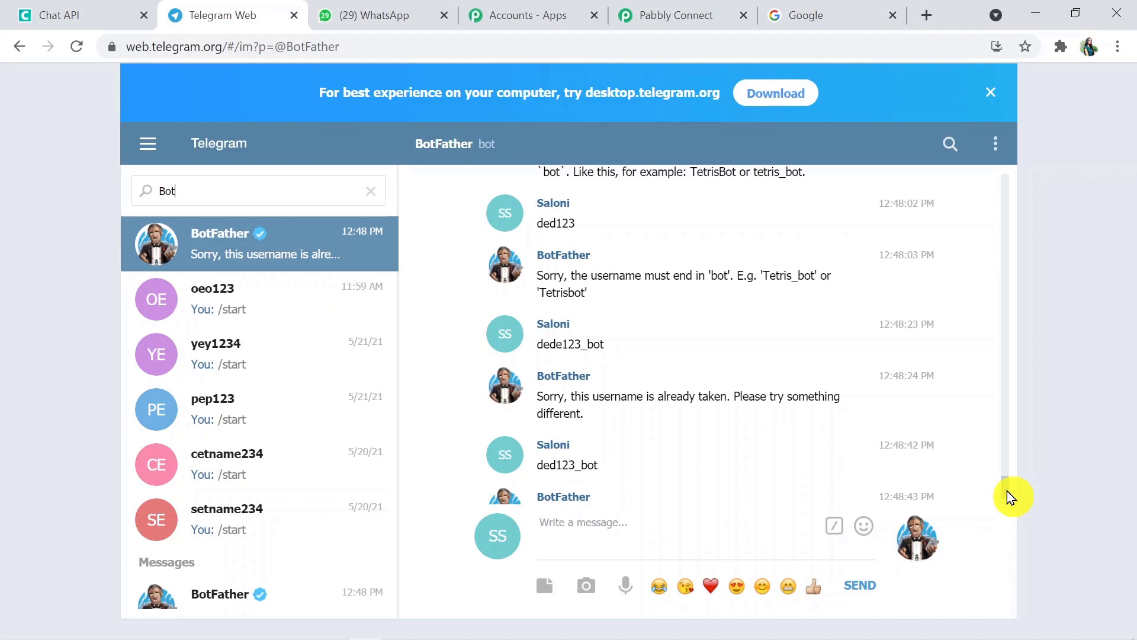
scroll(1007, 492, down, 2)
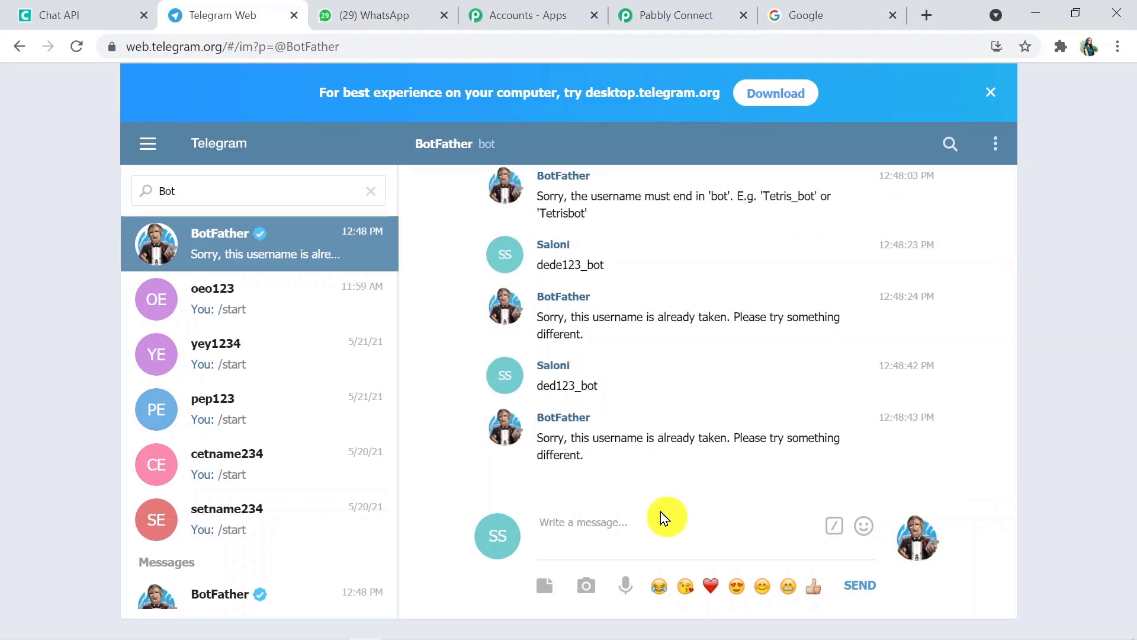
click(602, 523)
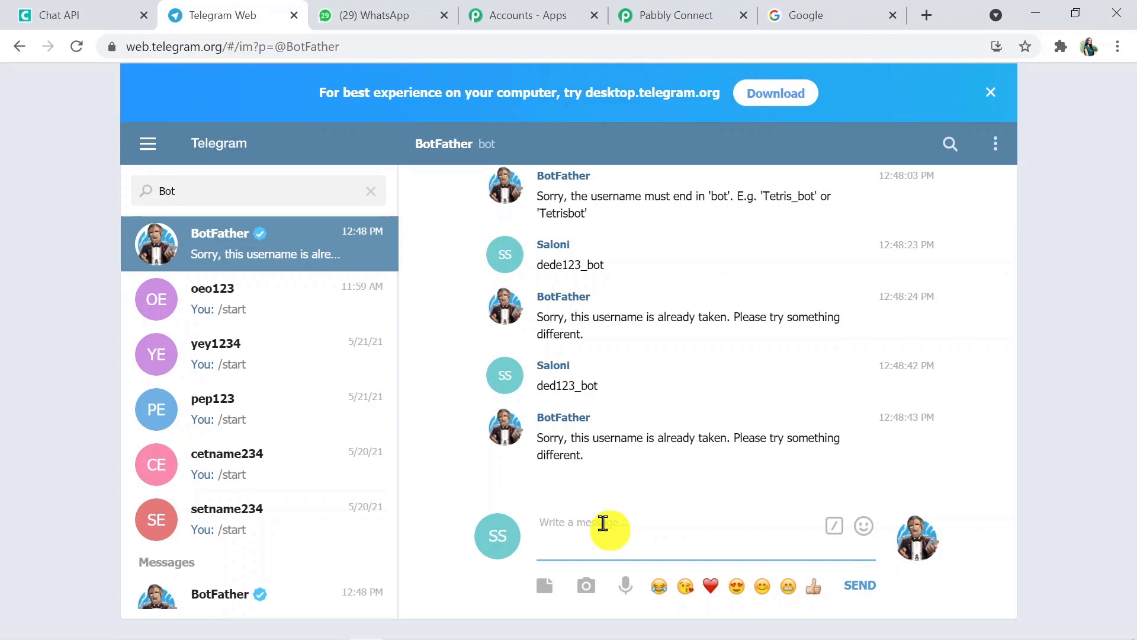
Send /newbot to BotFather and give the new bot the name beb123
text(/newbo)
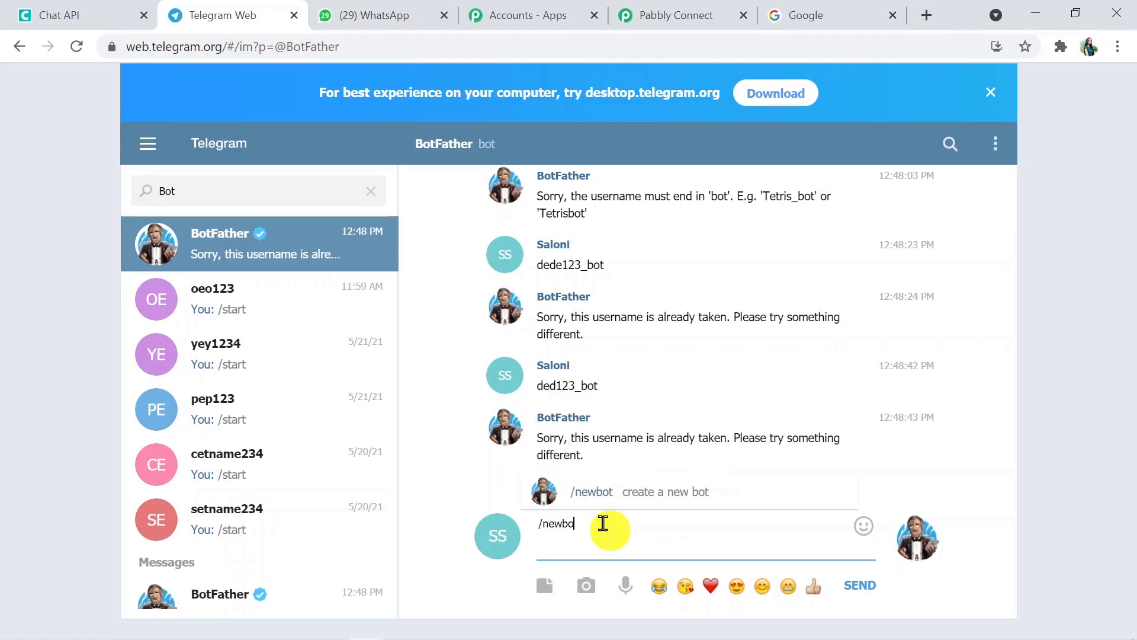
text(t)
key(Return)
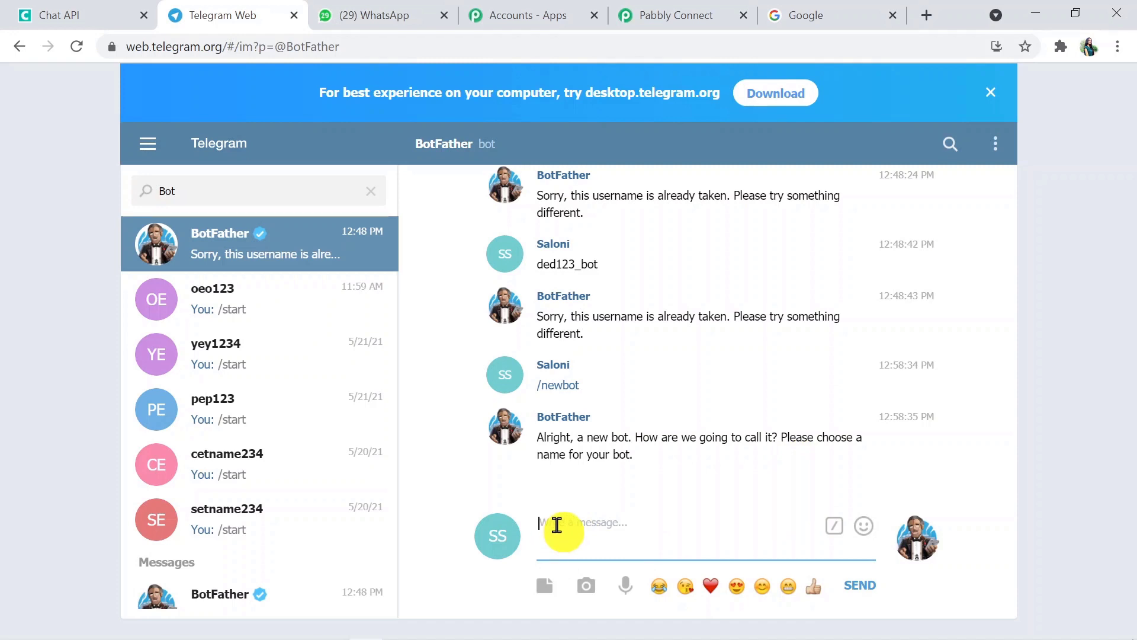
text(bet123)
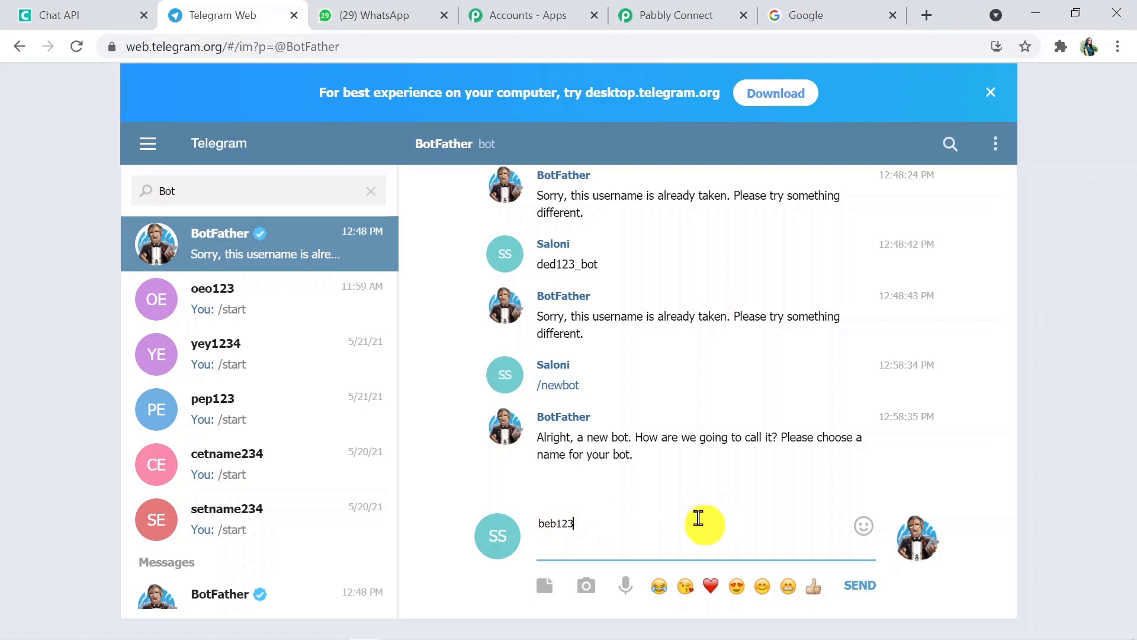
key(Return)
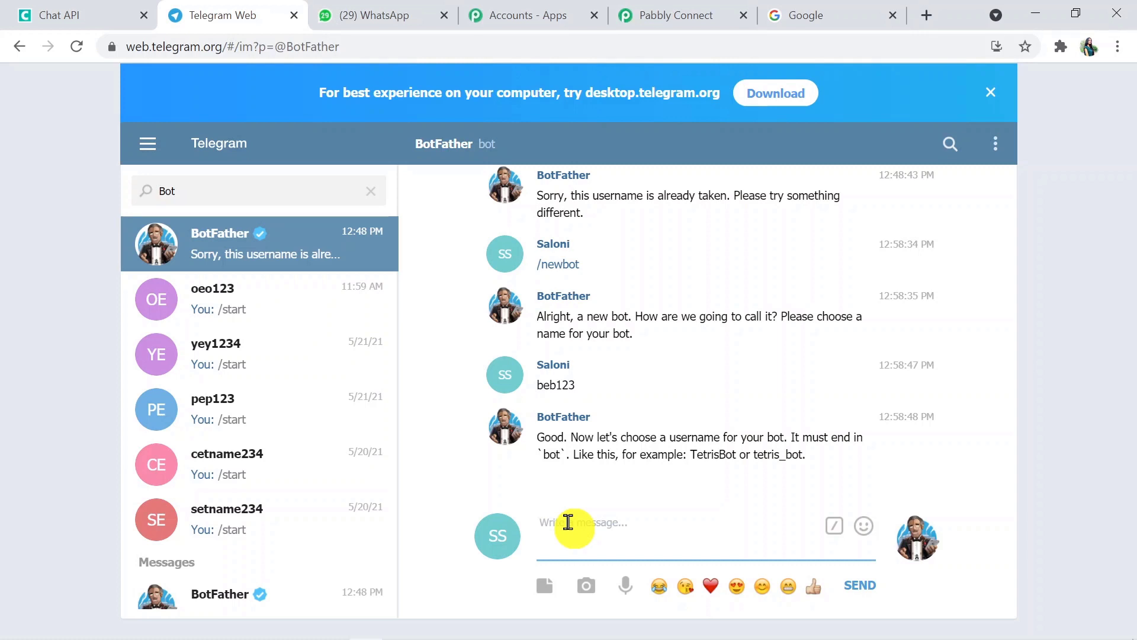
Send beb123_bot as the bot's username to receive its HTTP API token
text(beb)
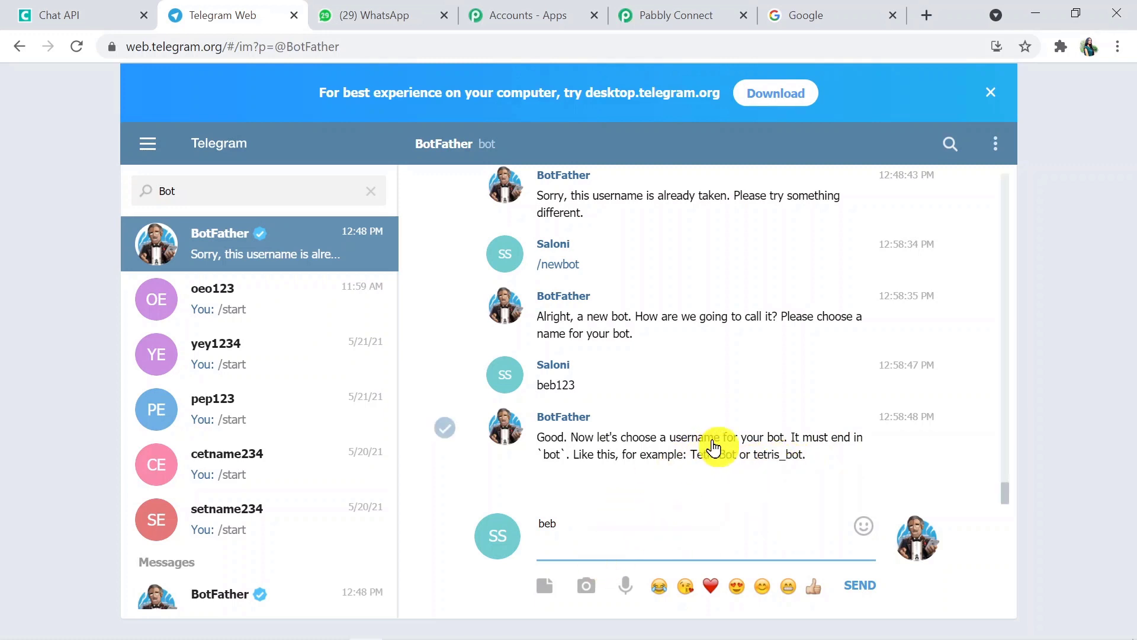
text(1)
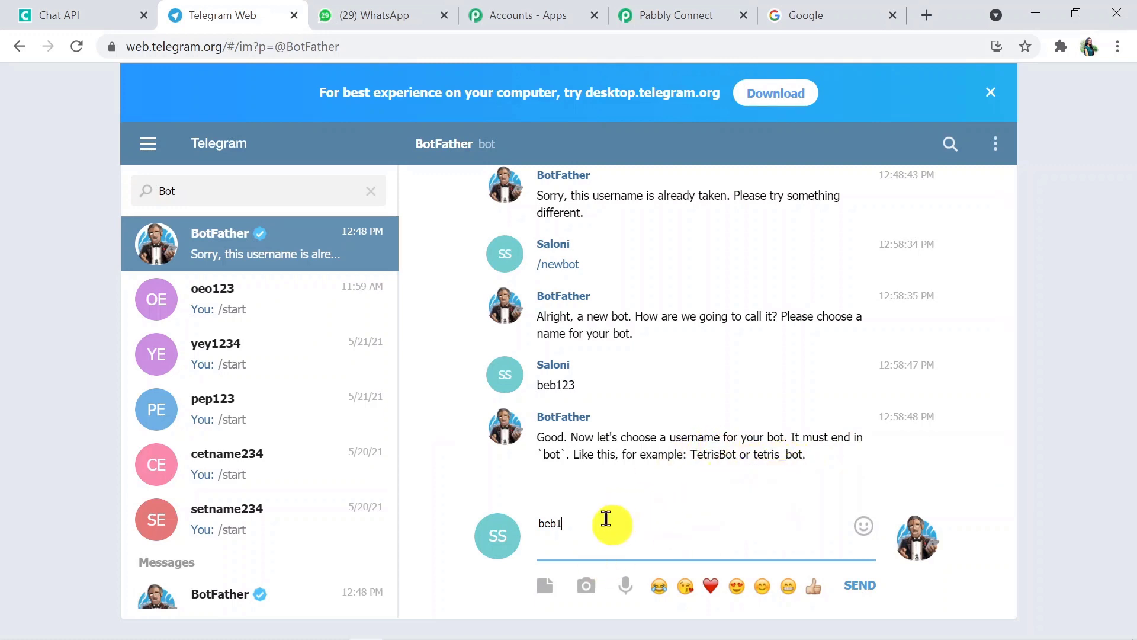
text(23_bot)
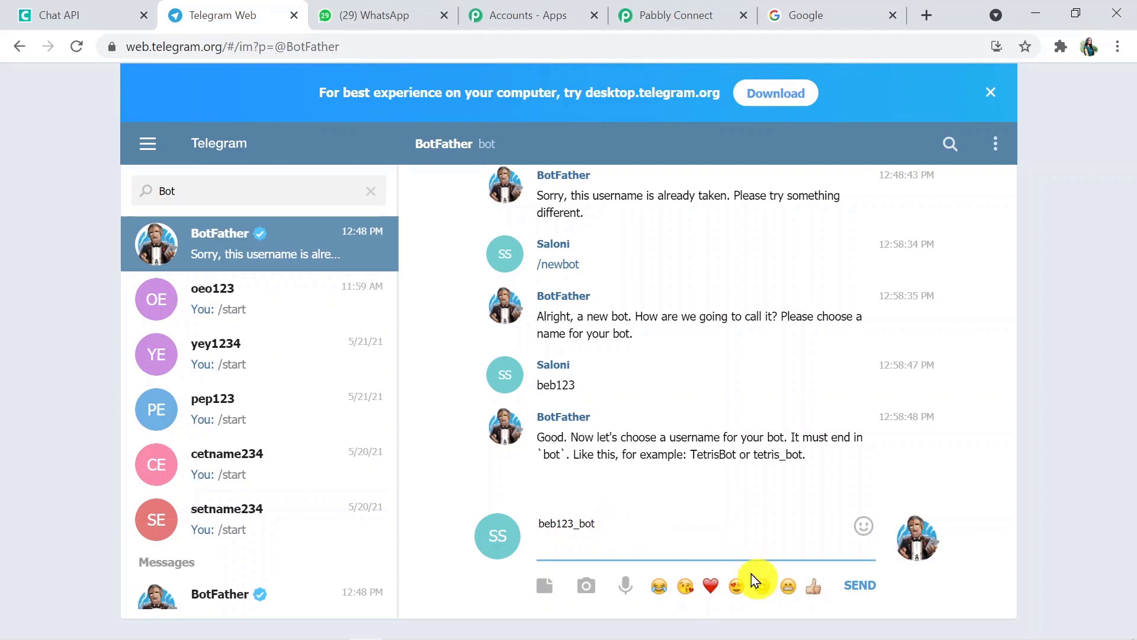
click(866, 590)
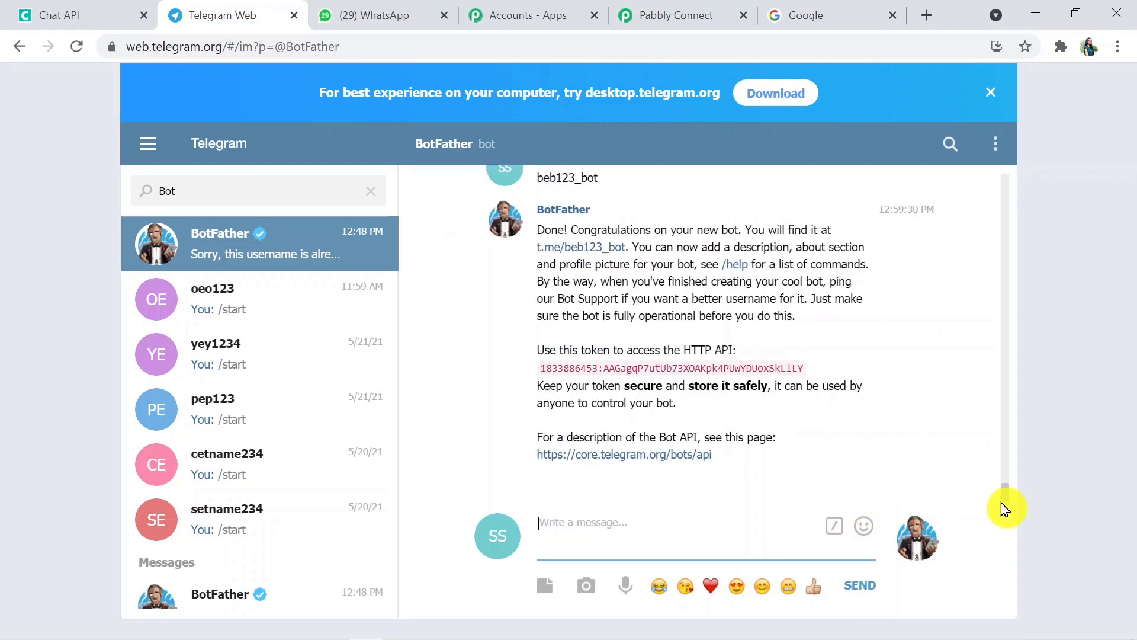
mouse_move(1007, 496)
mouse_down()
mouse_move(1007, 482)
mouse_move(1007, 496)
mouse_up()
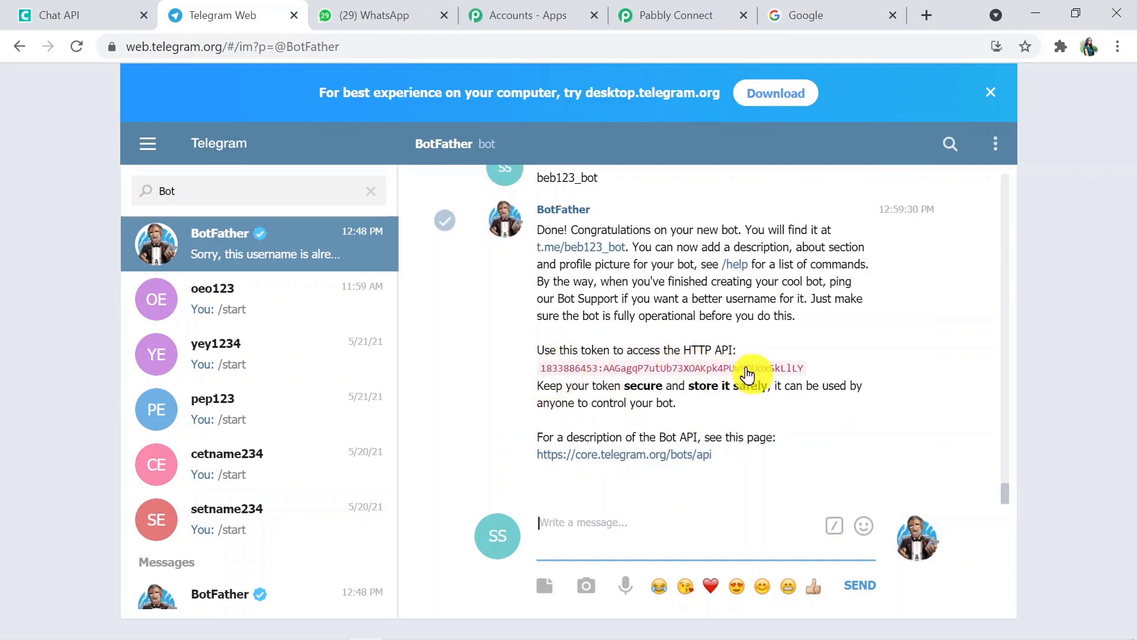
click(707, 15)
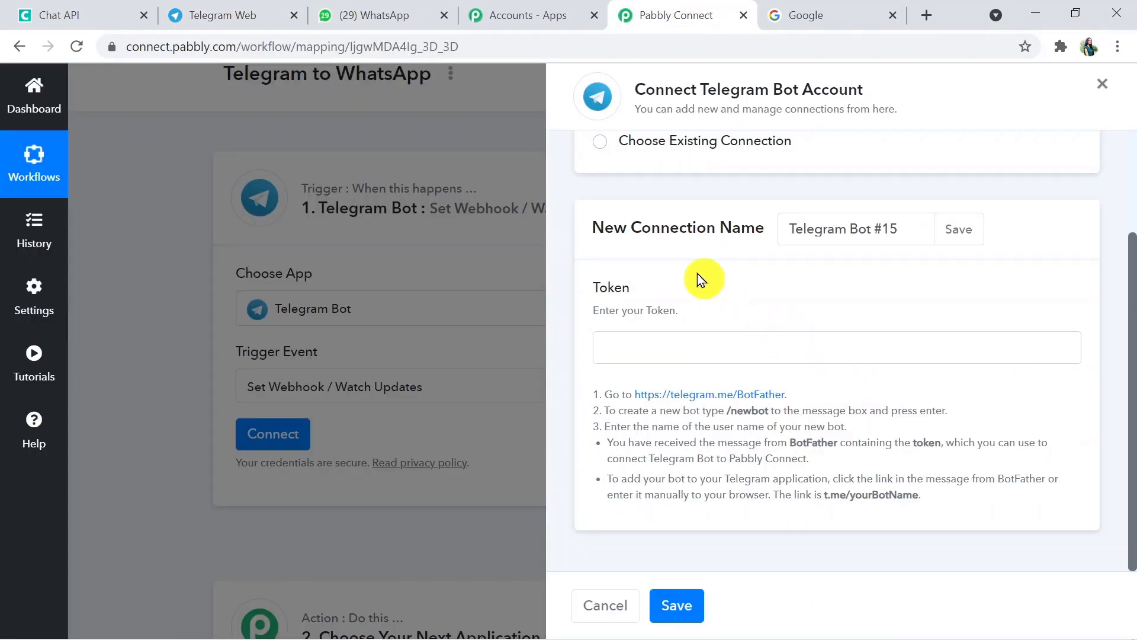
click(228, 13)
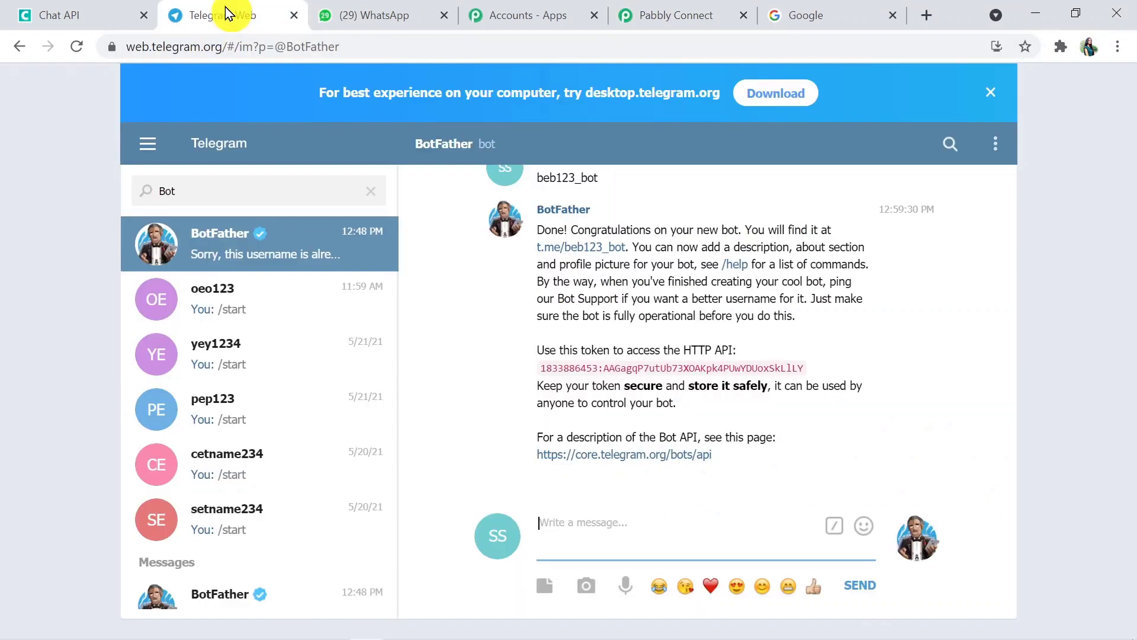
Open the beb123_bot chat from BotFather's link, start it with /start, then return to BotFather
click(591, 252)
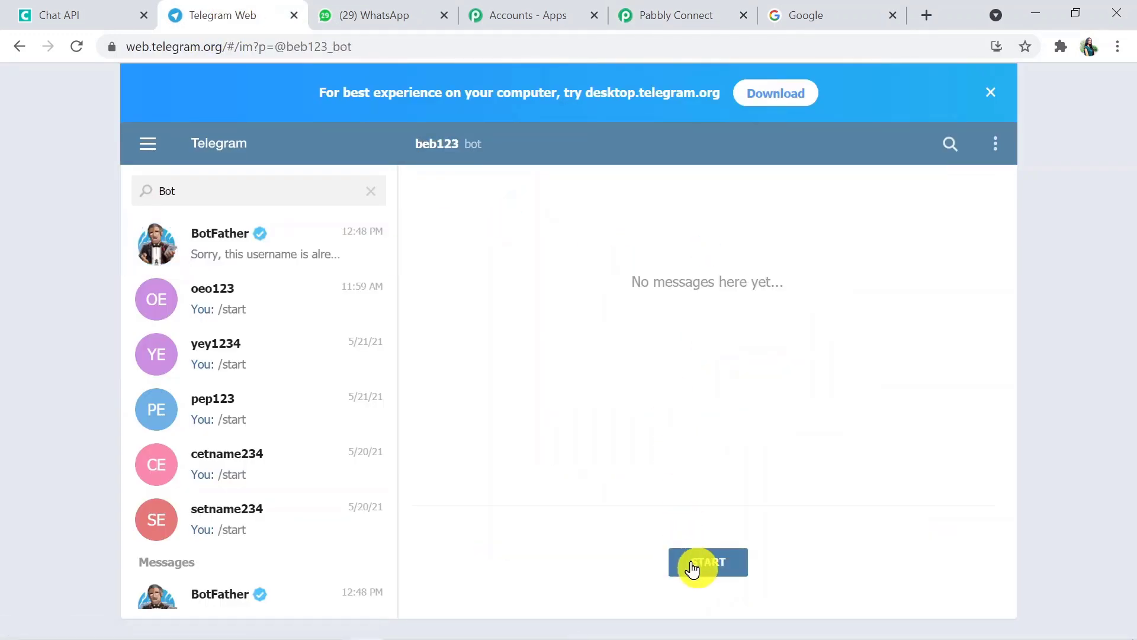
click(691, 566)
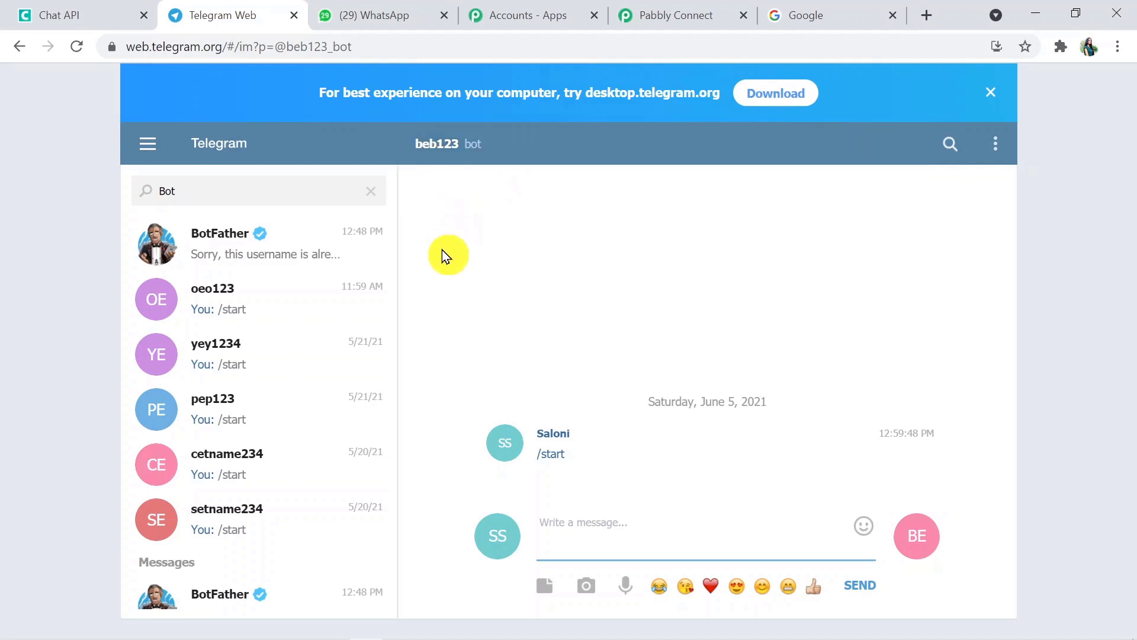
click(324, 250)
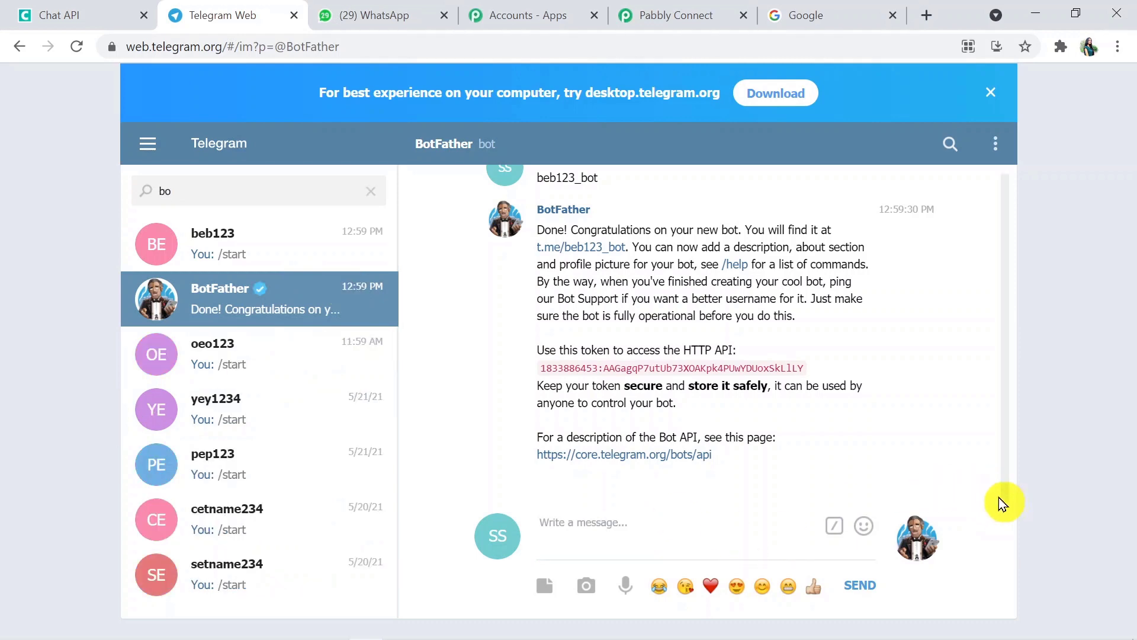
Scroll back through BotFather's history, select the cet234_bot API token, and return to Pabbly Connect
drag(1005, 499, 967, 381)
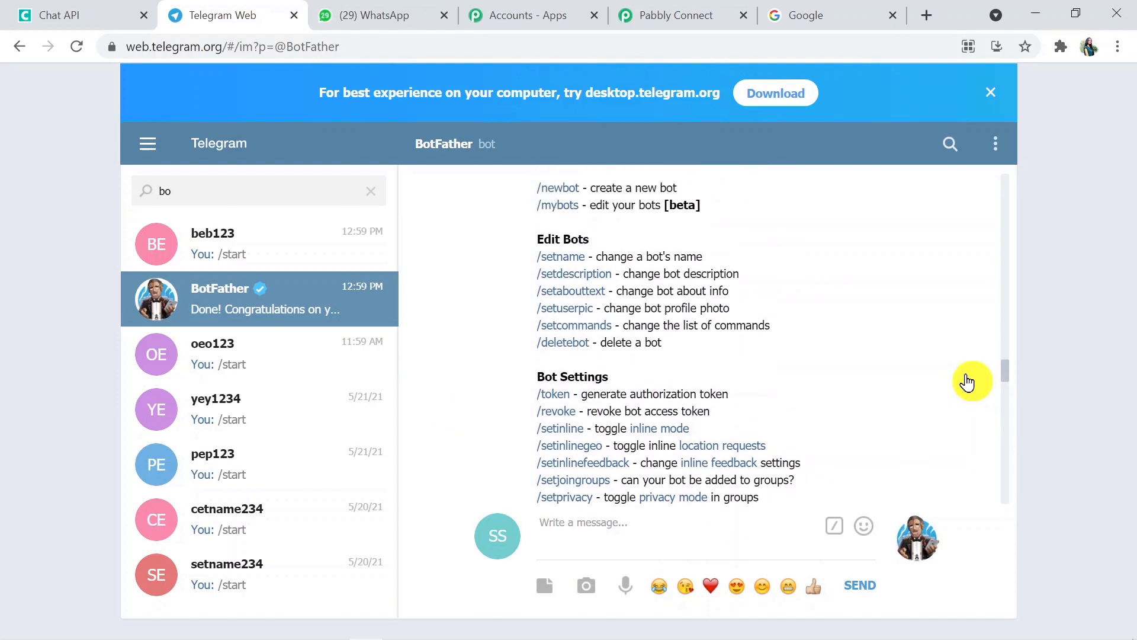
scroll(1002, 357, up, 5)
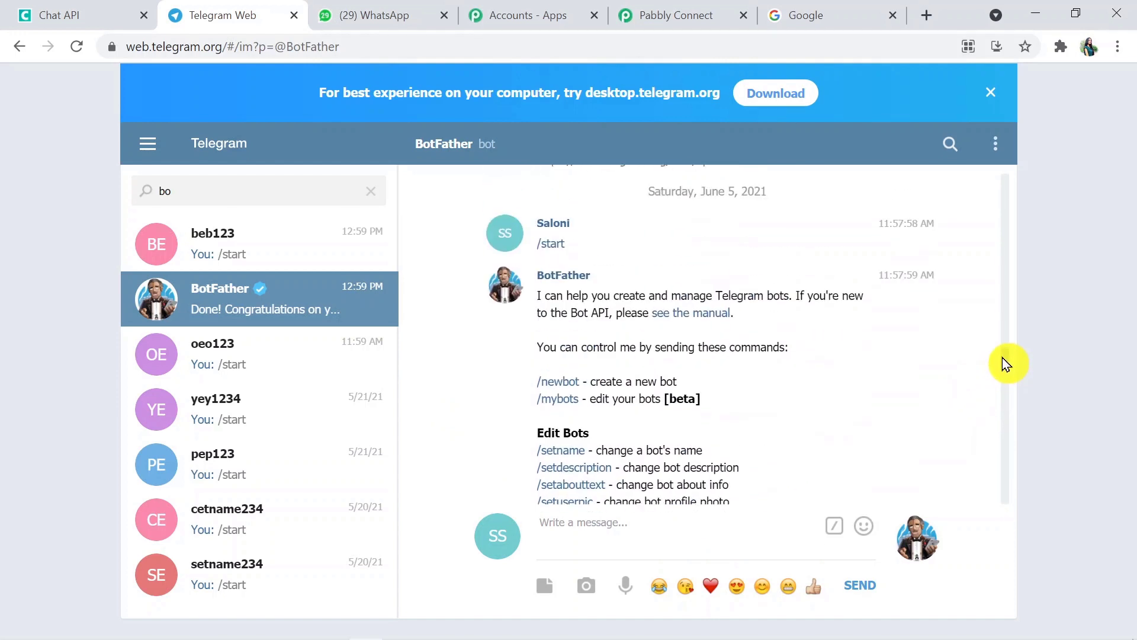
scroll(1001, 357, up, 3)
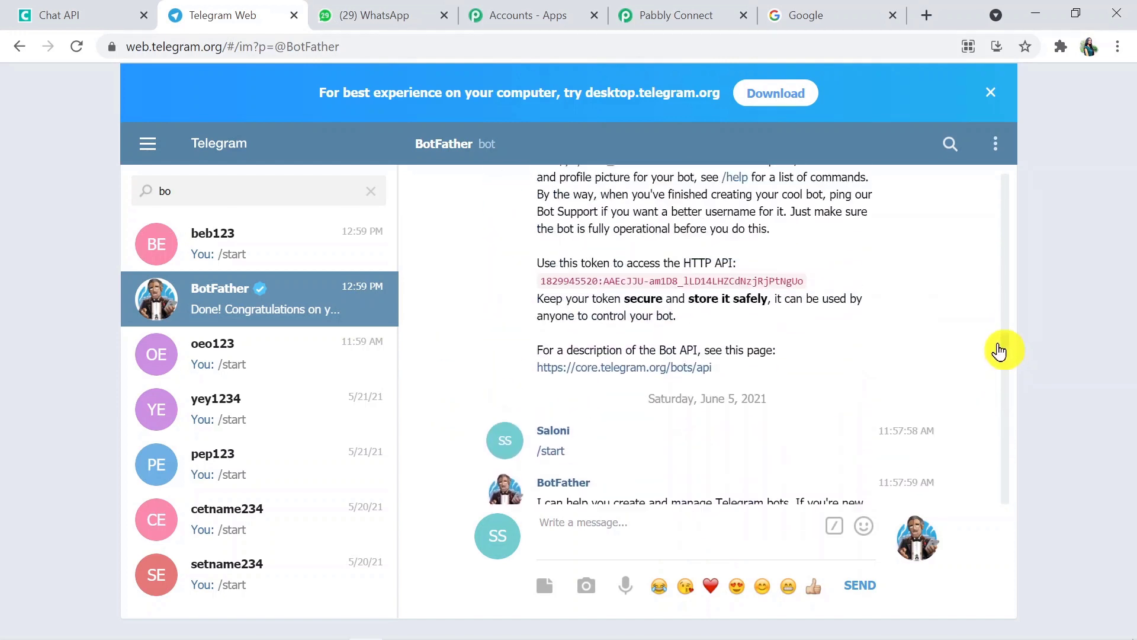
scroll(999, 350, up, 3)
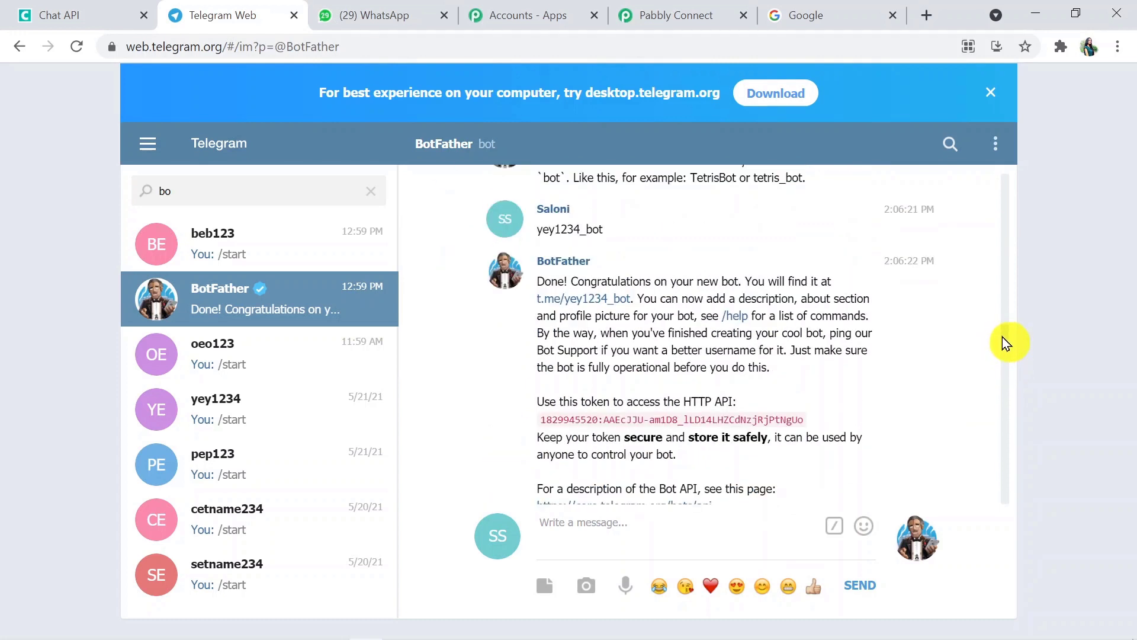
scroll(1002, 337, up, 3)
scroll(1001, 336, up, 1)
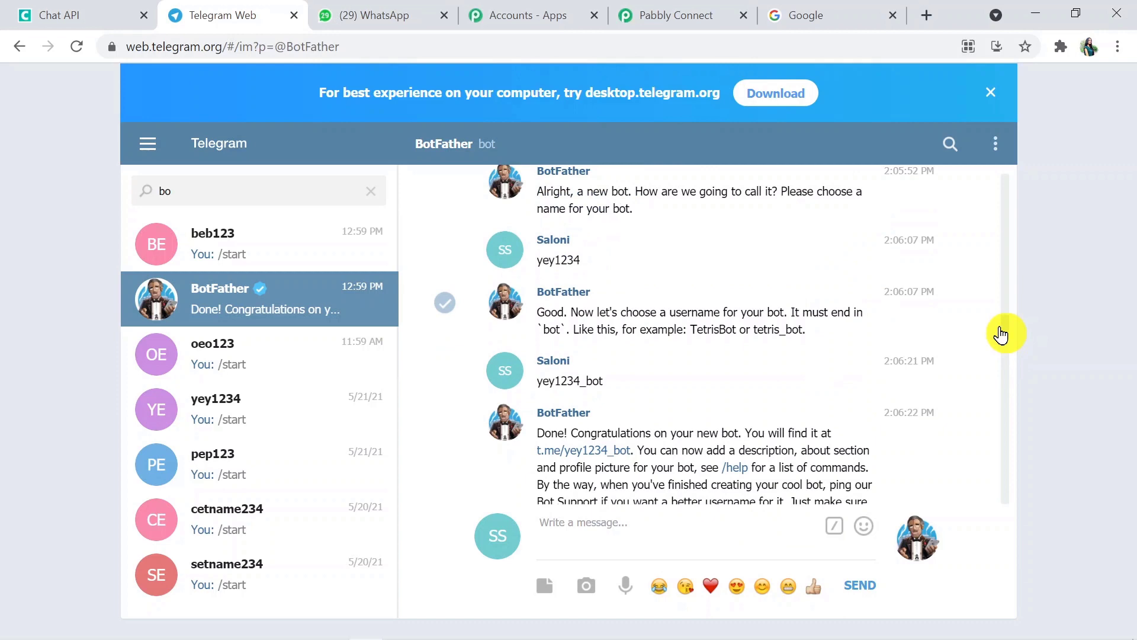
scroll(1001, 335, up, 8)
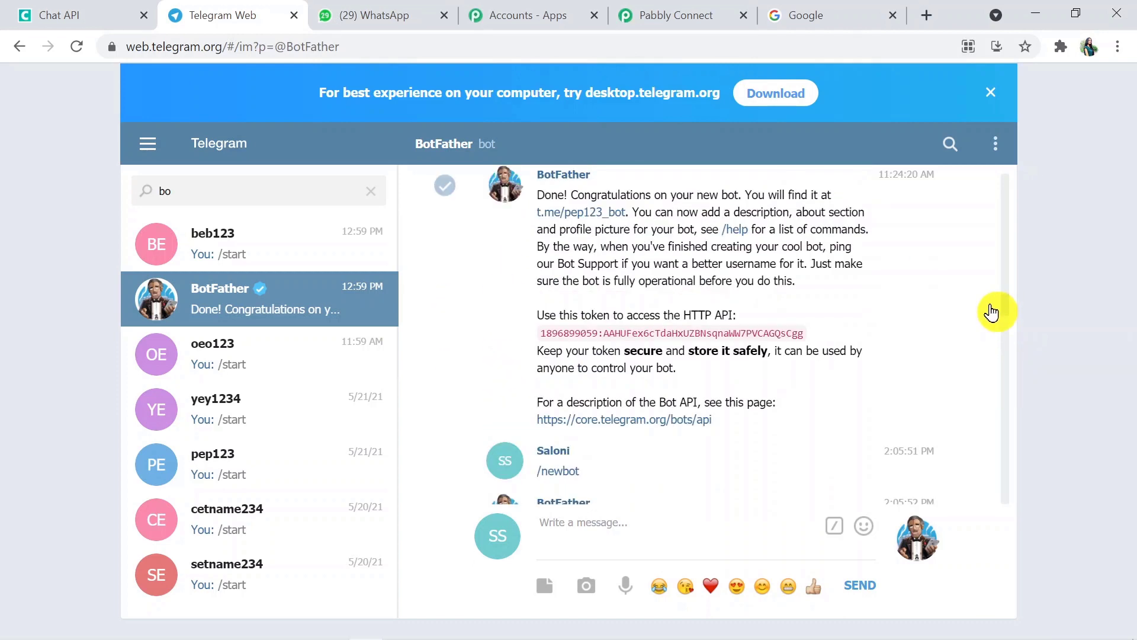
scroll(992, 308, up, 10)
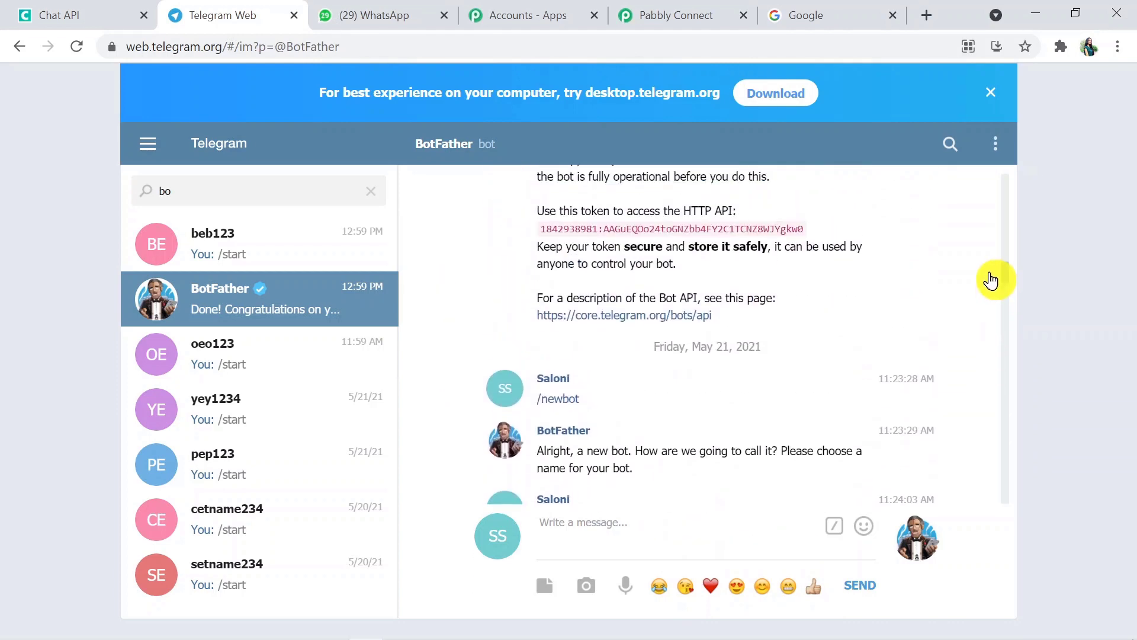
scroll(992, 282, up, 3)
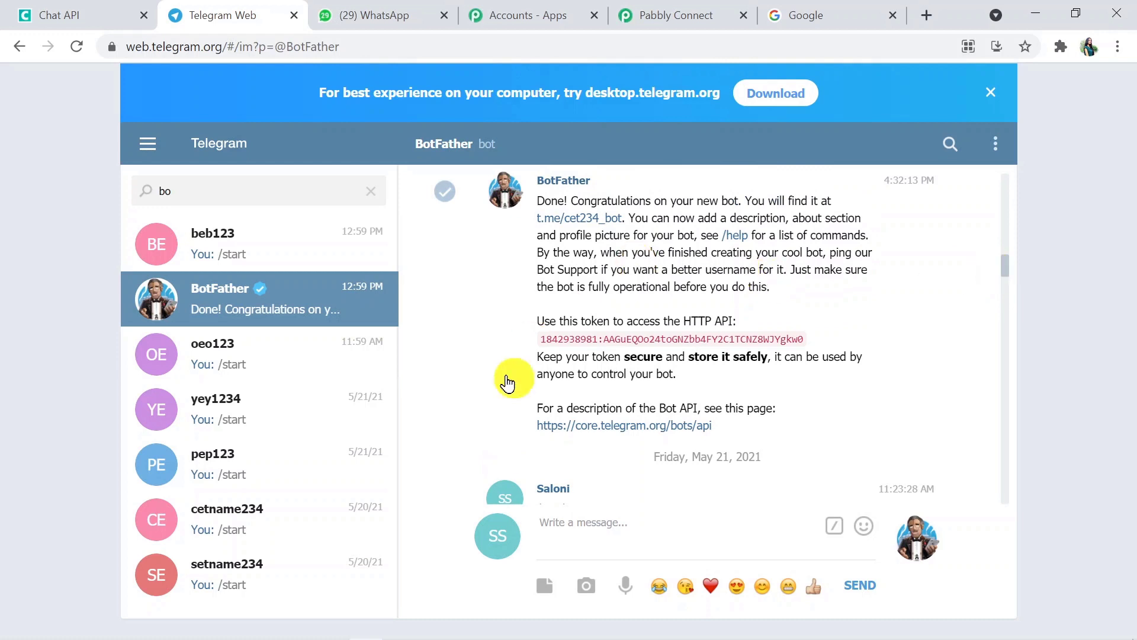
drag(817, 330, 545, 342)
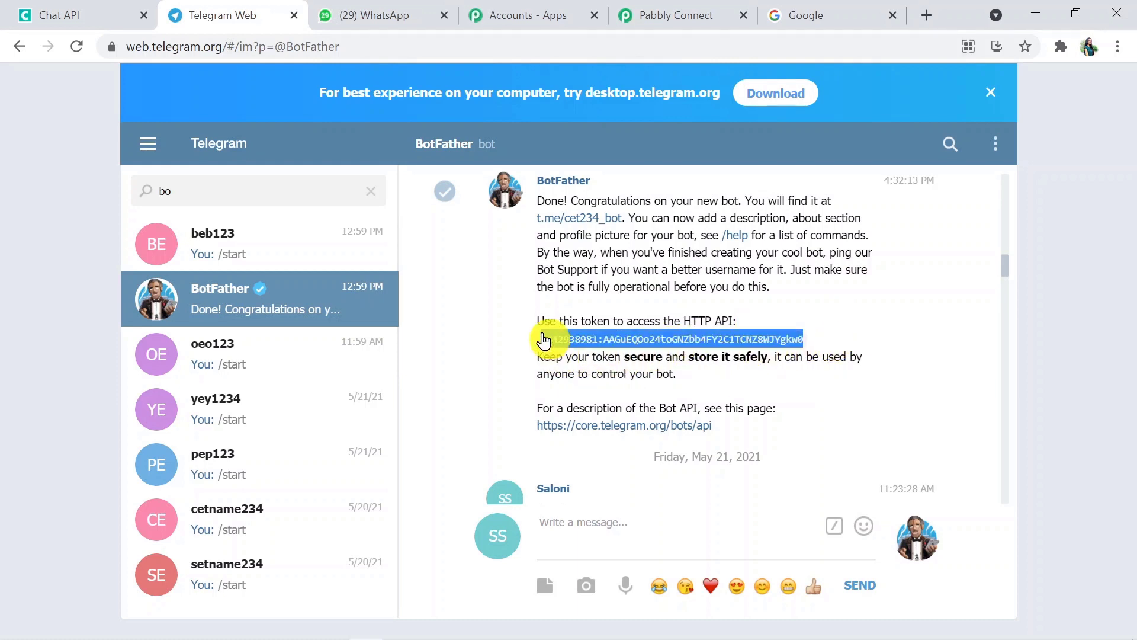
click(665, 15)
Paste the bot token into the Token field and save the Telegram Bot #15 connection
click(691, 341)
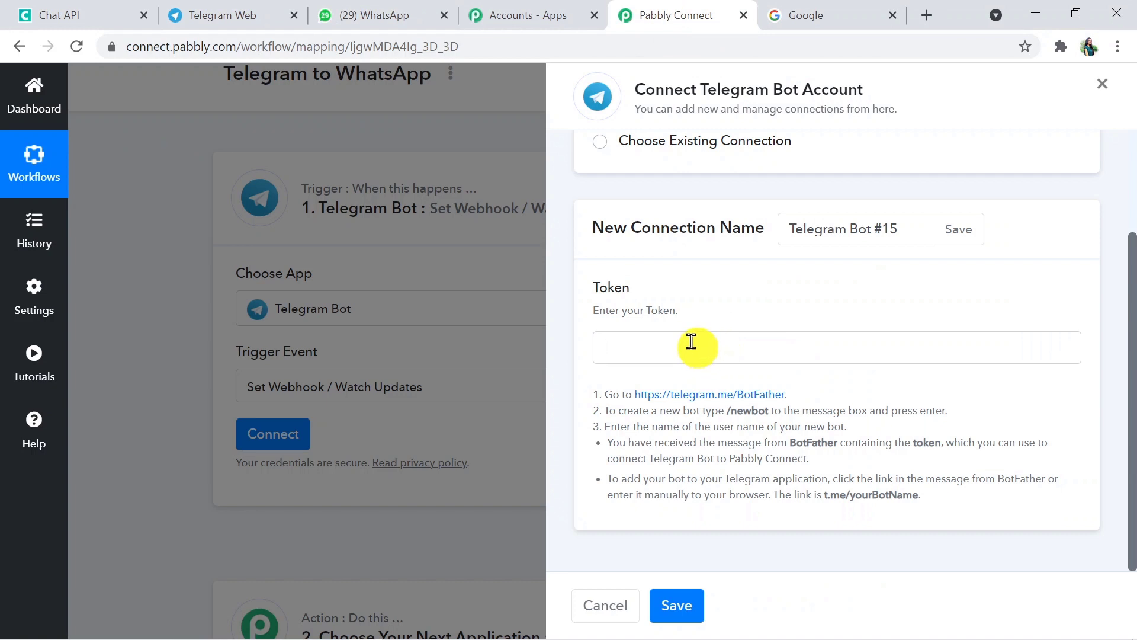
key(ctrl+v)
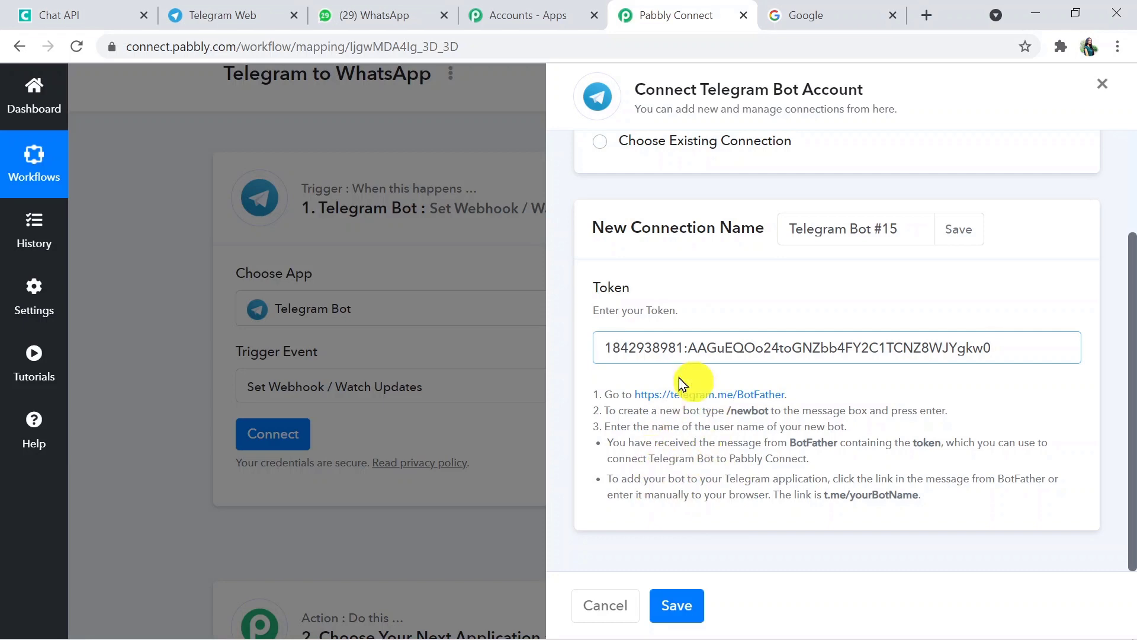
click(672, 595)
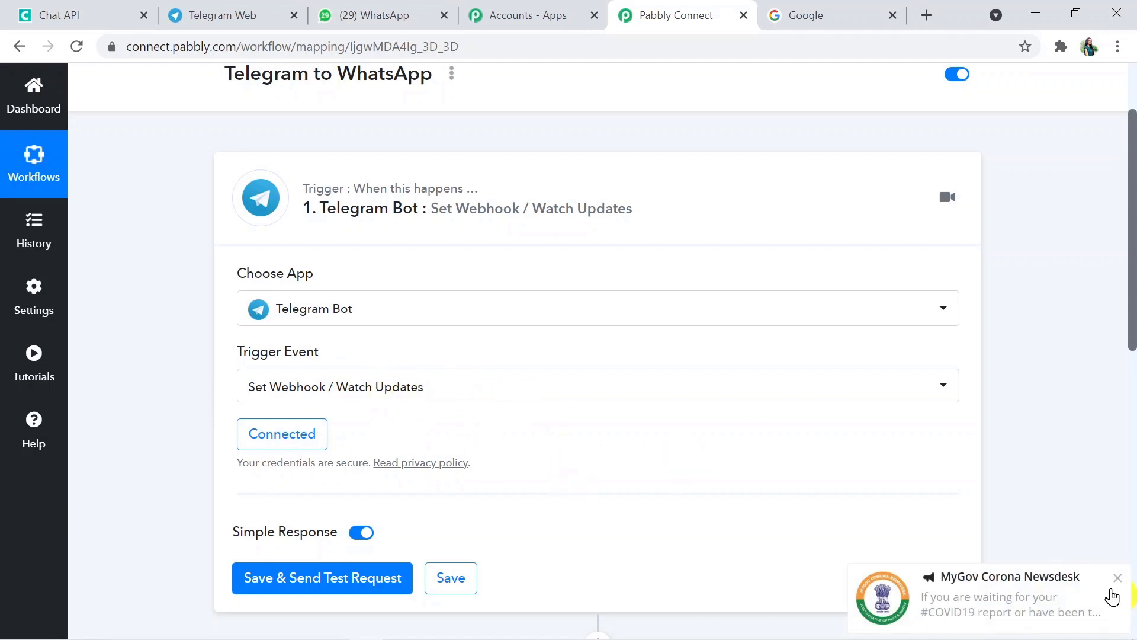
Dismiss the notification, run Save & Send Test Request on the trigger, then return to Telegram Web
click(1118, 578)
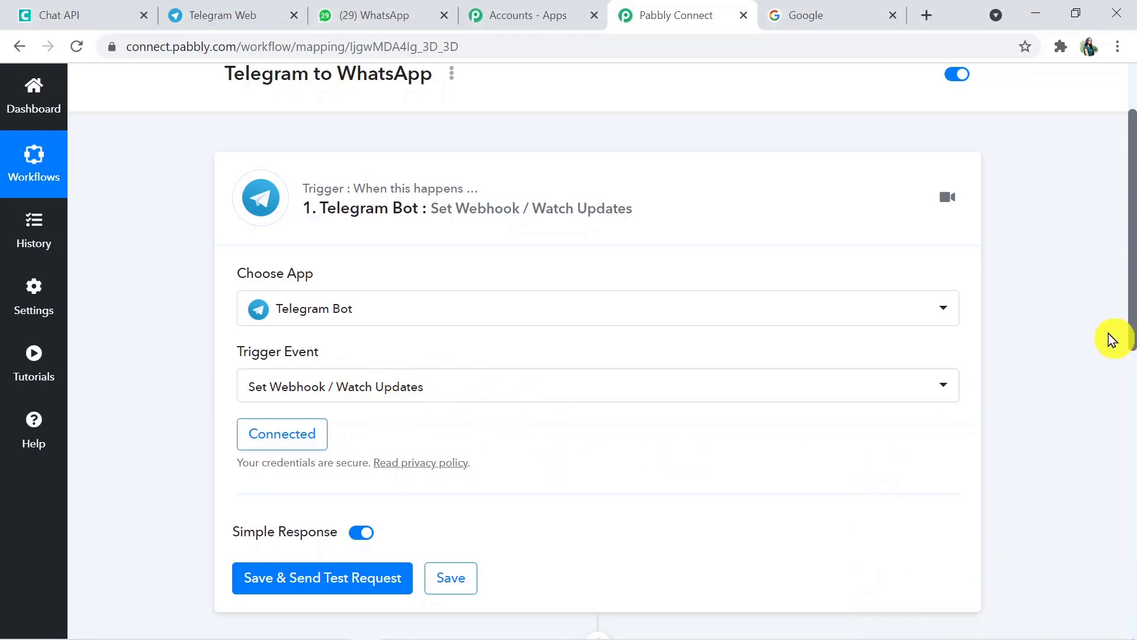
drag(1133, 329, 1130, 373)
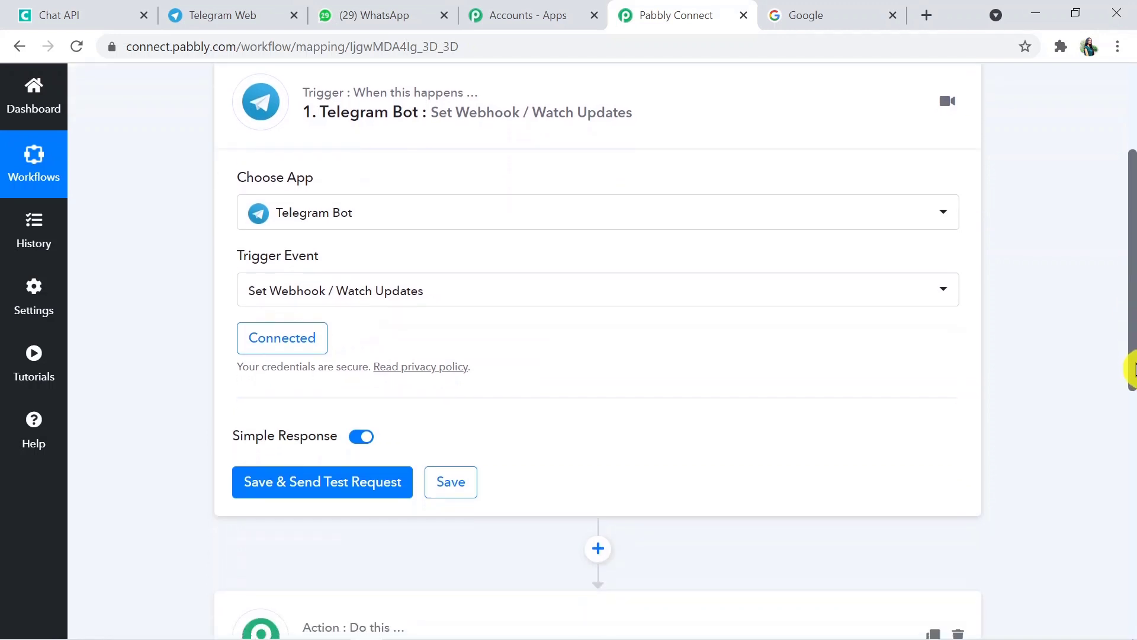
click(328, 472)
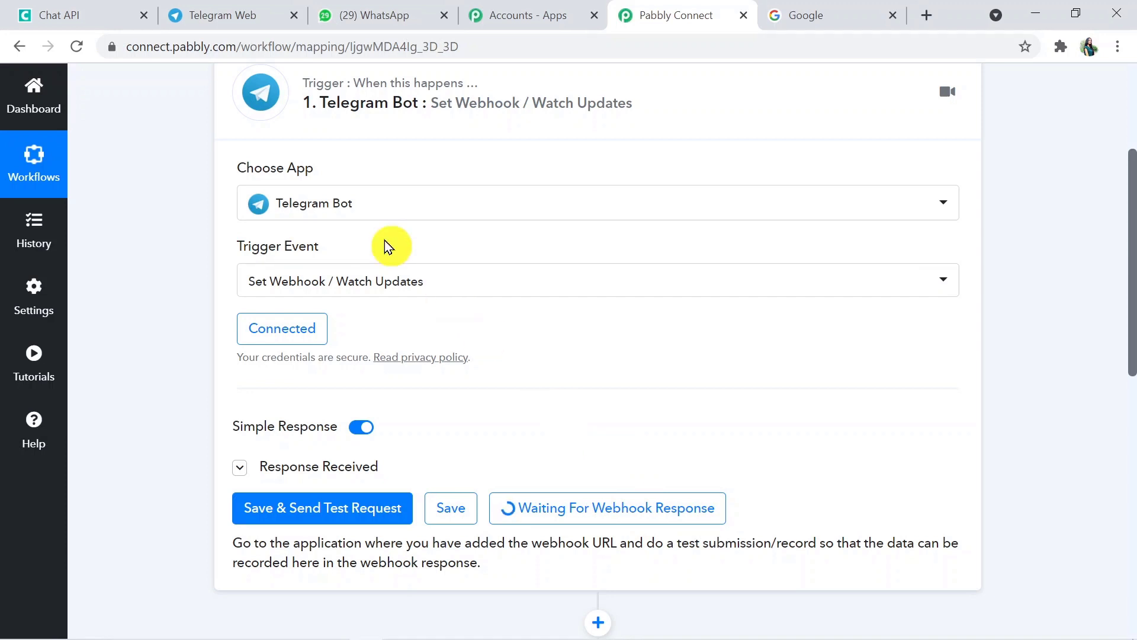
click(302, 18)
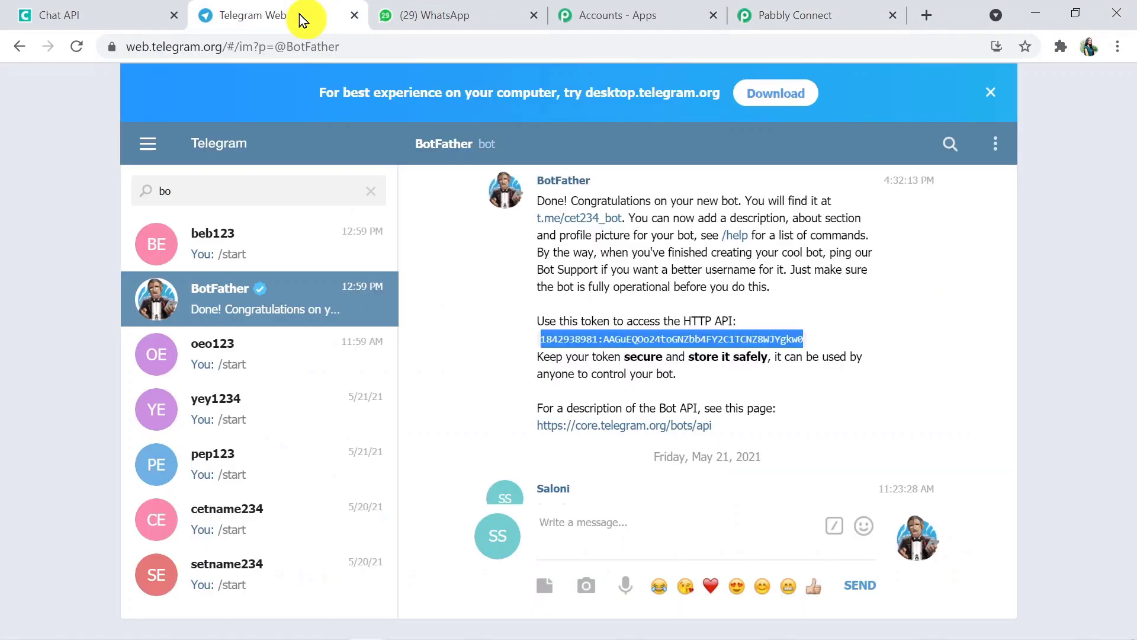
Replace the chat search with 'Cs' and open the CSIR NET NOTES ONLINE group
click(257, 194)
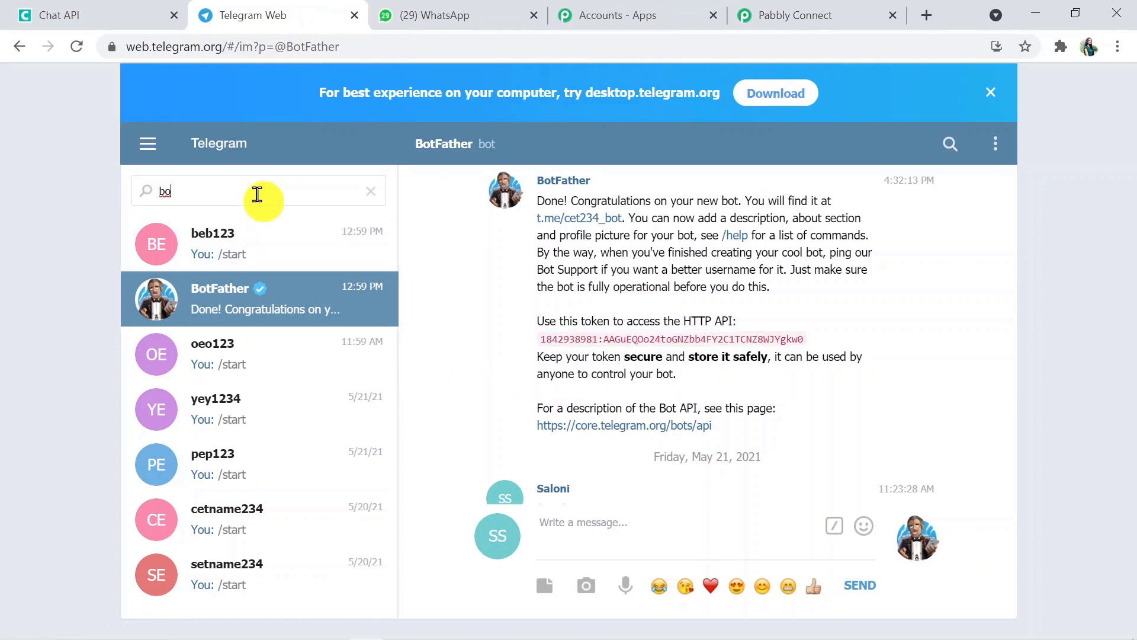
key(BackSpace)
key(BackSpace)
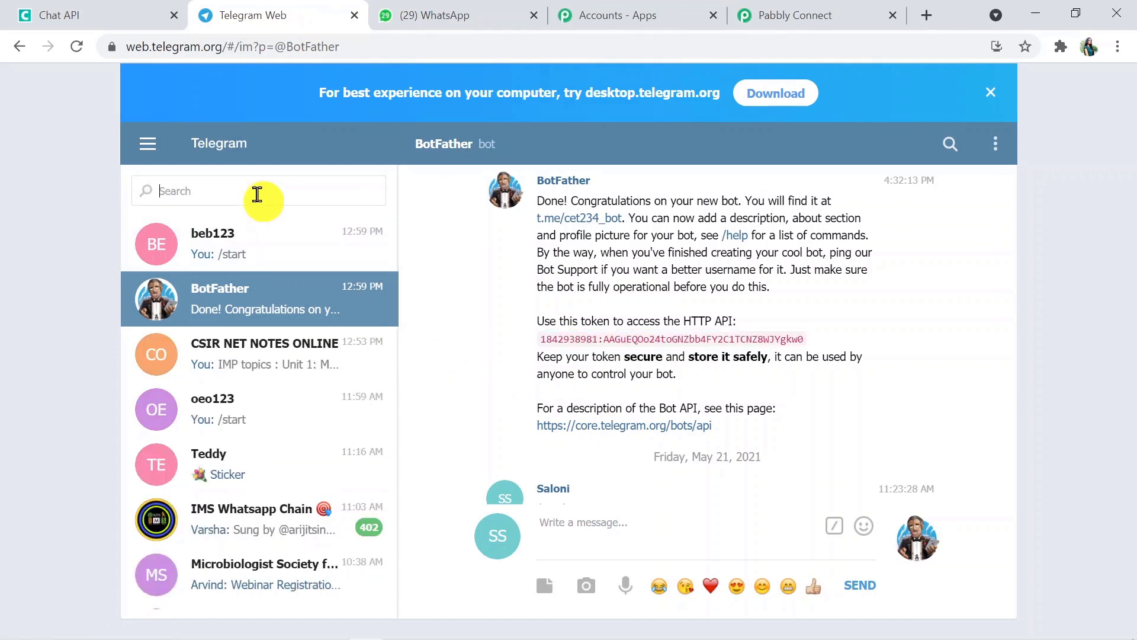
text(Cs)
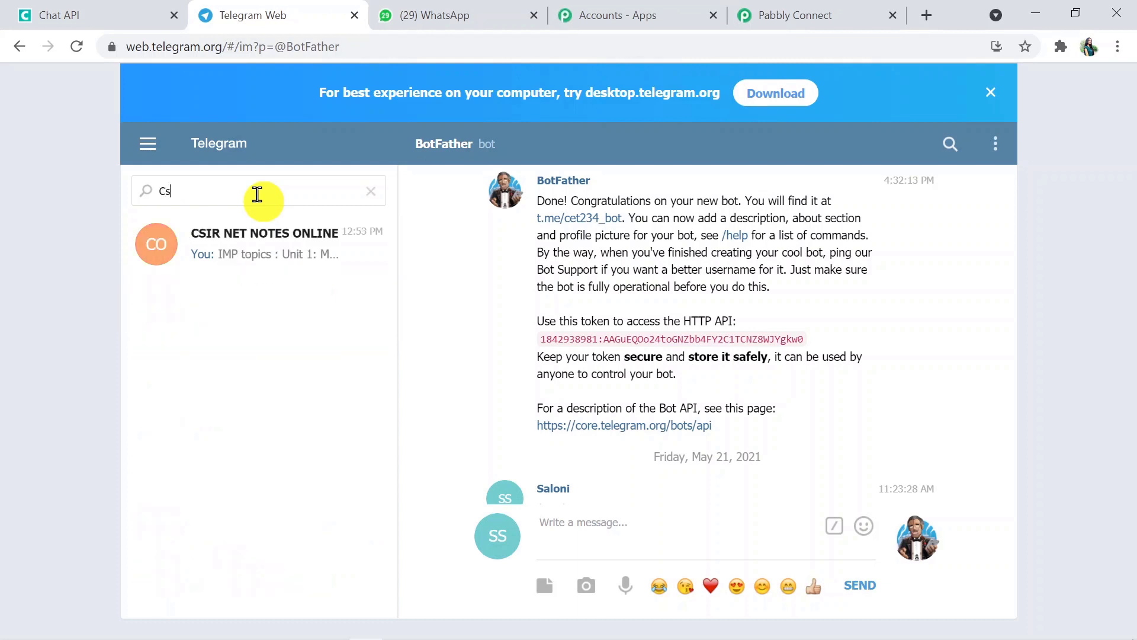
click(281, 241)
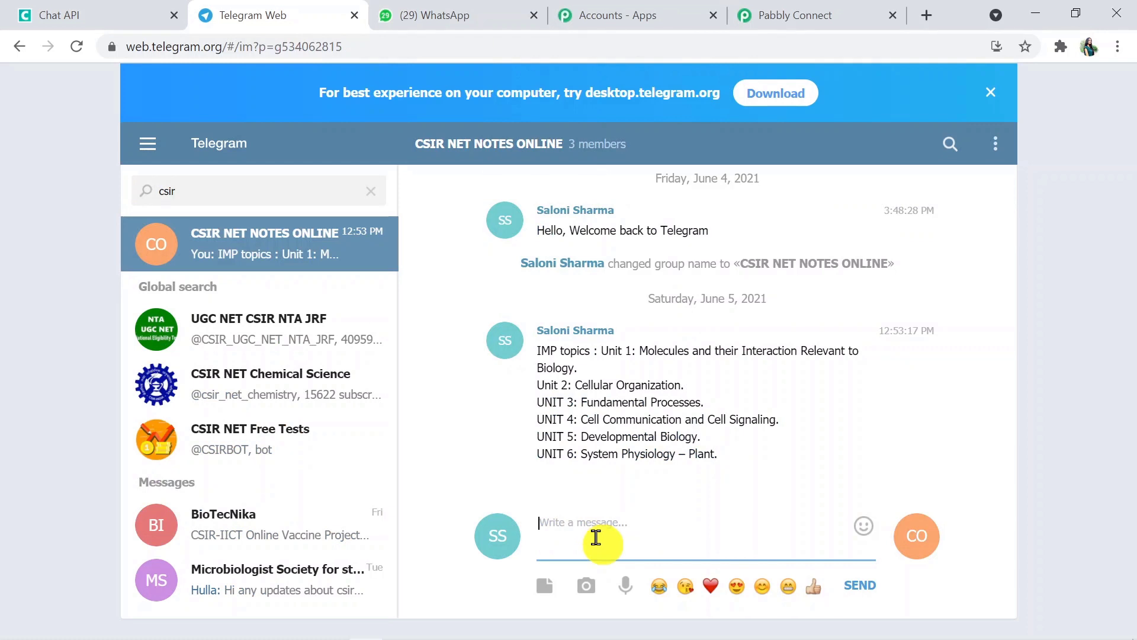
Paste and send the CSIR exam syllabus test message, then return to Pabbly Connect
text(First u need to understand about life science Csir exam net syllabus and pattern. It contains total 13 subjects regarding zoology, botany, environment, biotechnology and microbiology. U determine which subjects are ur core subjects. Biochemistry and metabolism, molecular biology and molecular techniques, genetics, is sufficient to clear jrf Cell biology, plant physiology, genetics, ecology and evolution is sufficient for jrf U can try developmental biology, animal physiology, immunology, microbiology and basic taxonomy if u feel these are ur core subjects.)
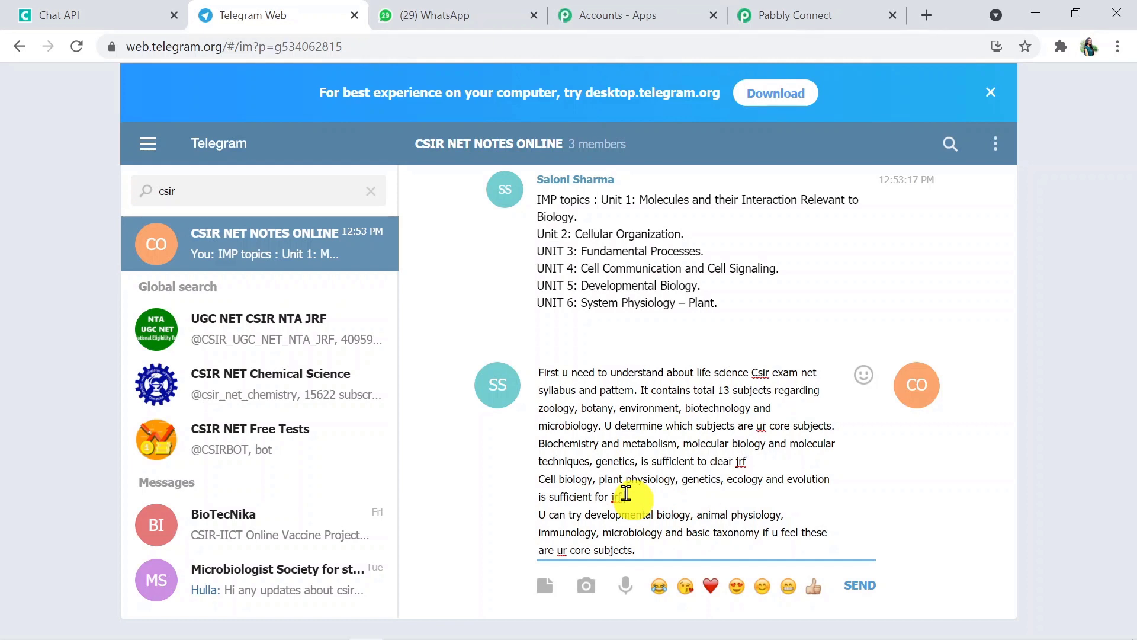
click(626, 493)
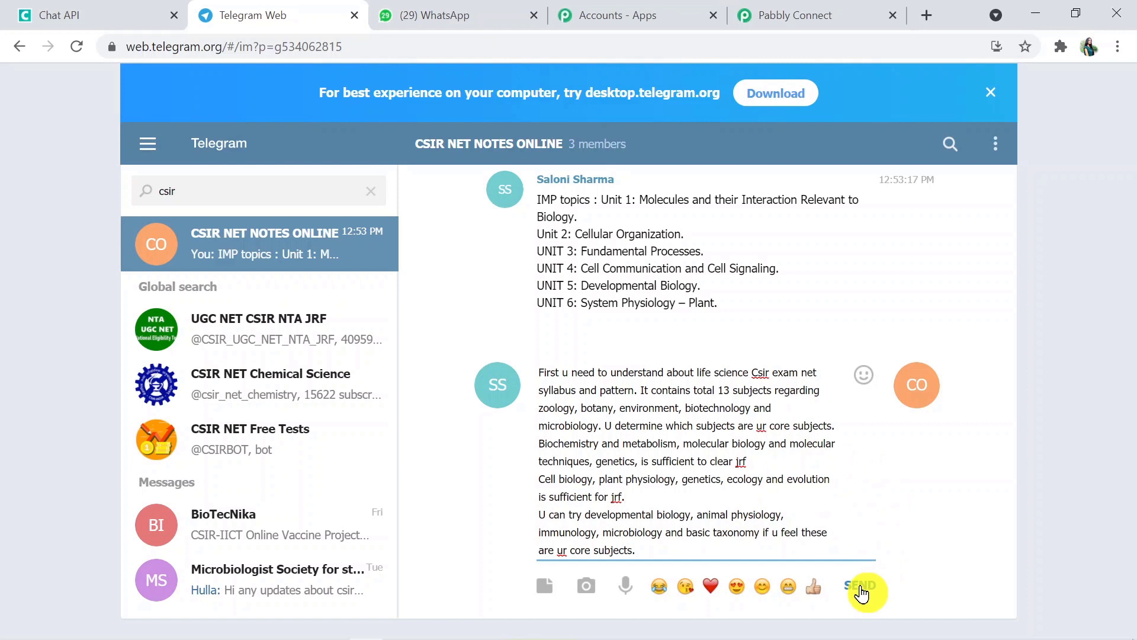
click(861, 593)
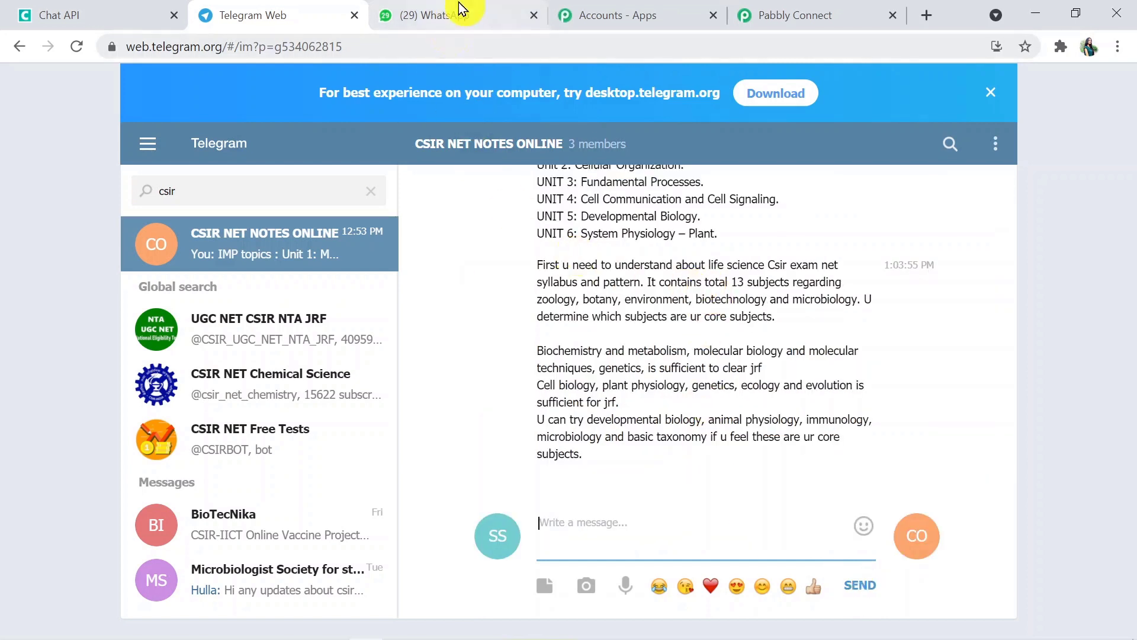
click(785, 9)
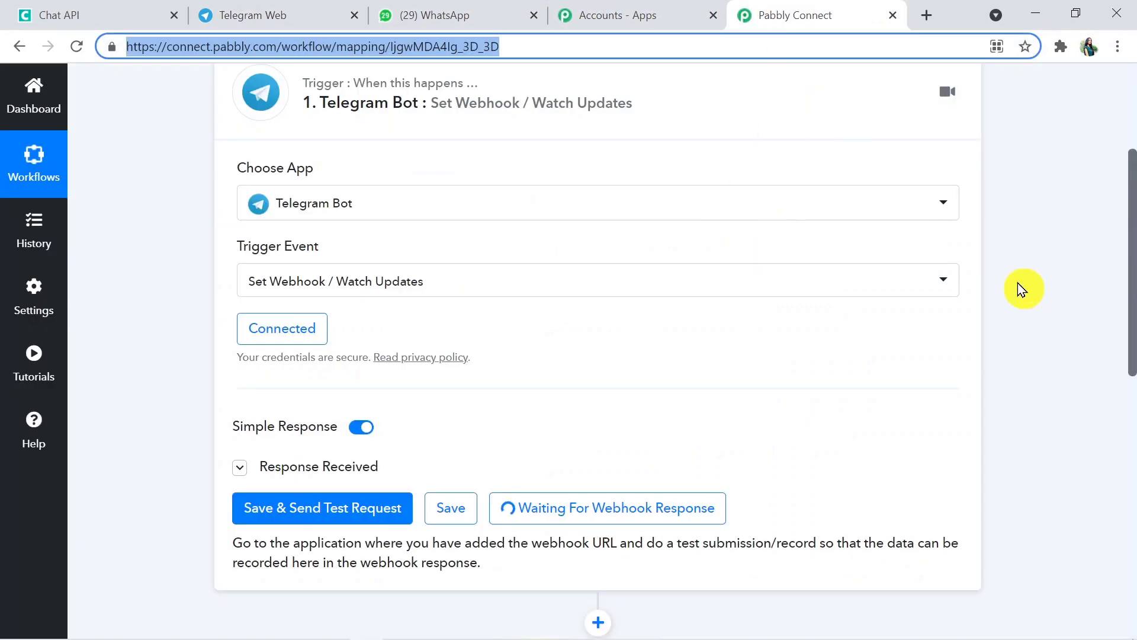
Review the chat title, date and text in the Response Received table, enlarge Message Text, and open step 2's app list
drag(1132, 254, 1133, 334)
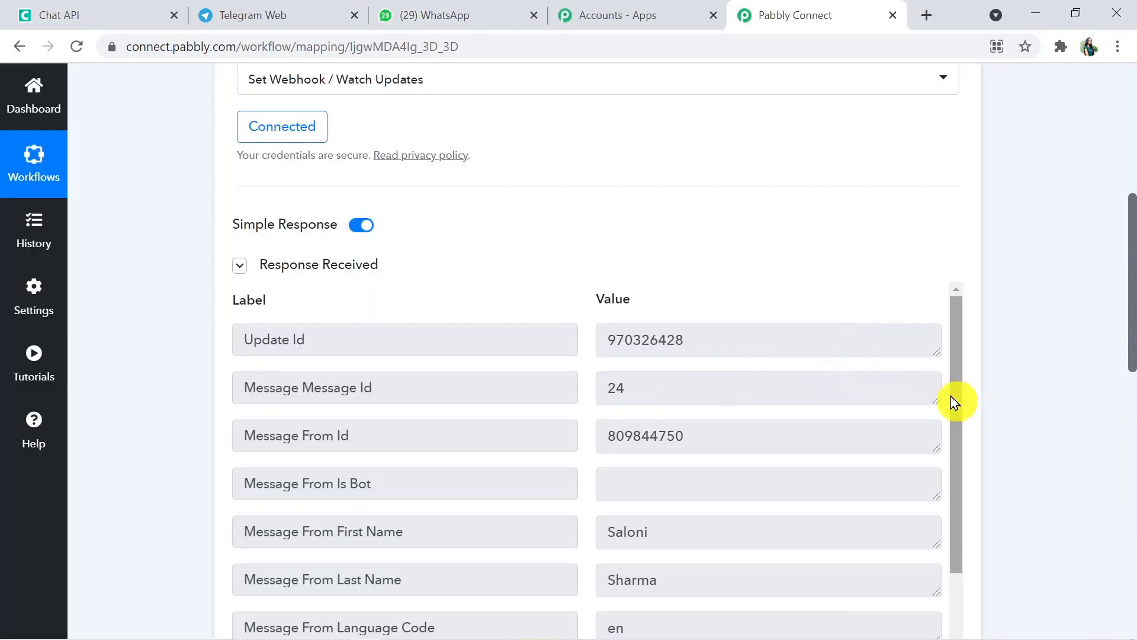
drag(950, 396, 949, 512)
drag(1129, 347, 1131, 426)
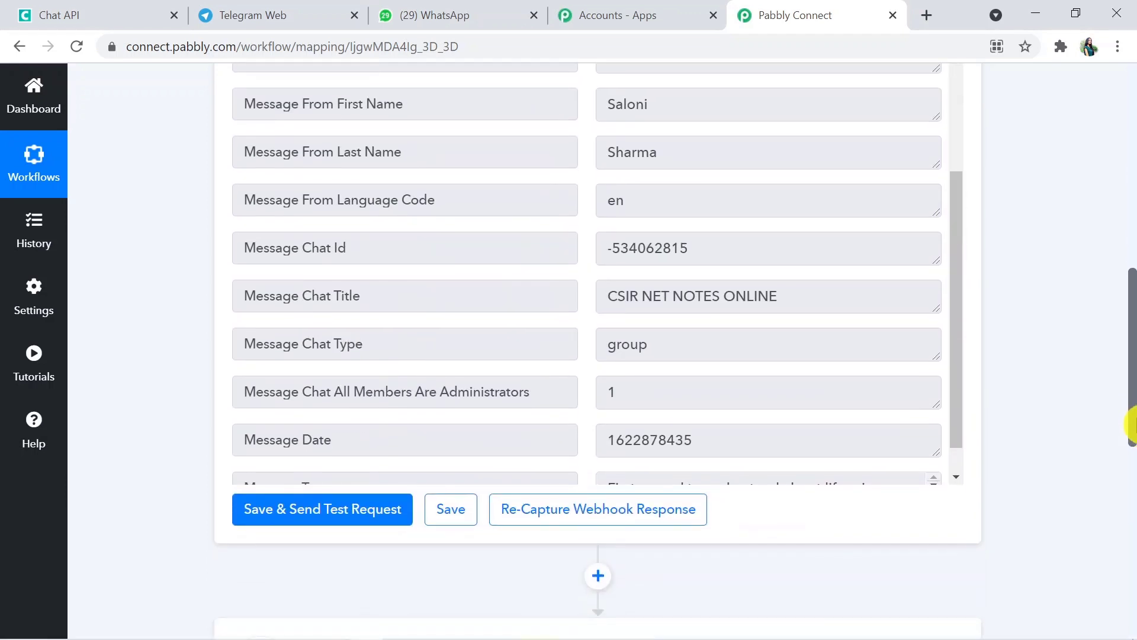
drag(952, 392, 945, 261)
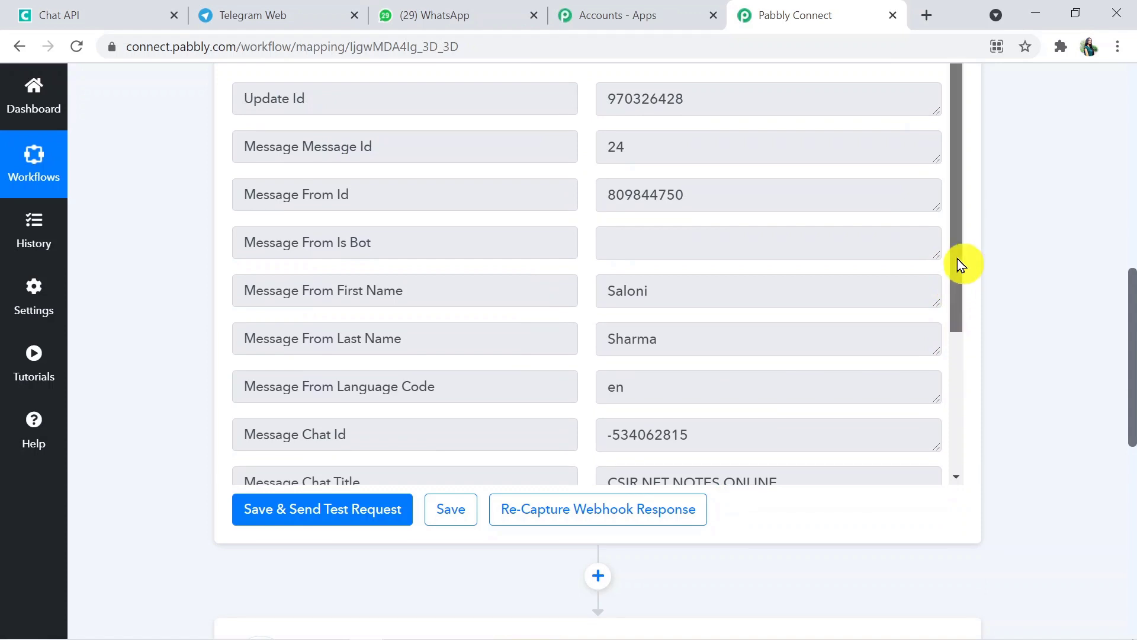
drag(960, 259, 976, 439)
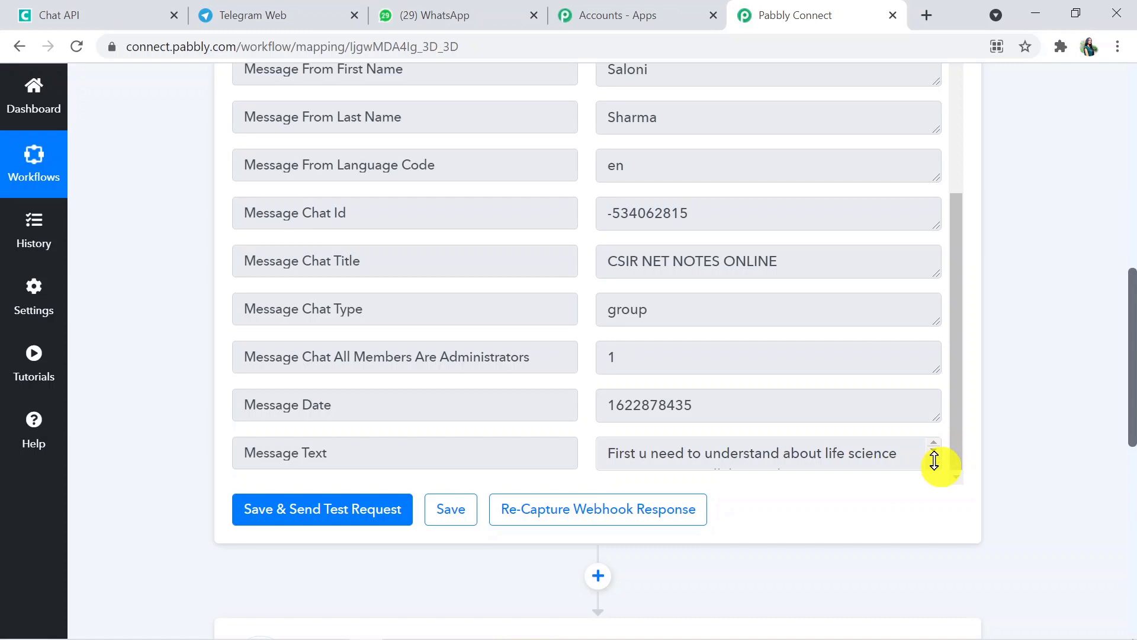
drag(935, 461, 942, 524)
drag(959, 365, 968, 447)
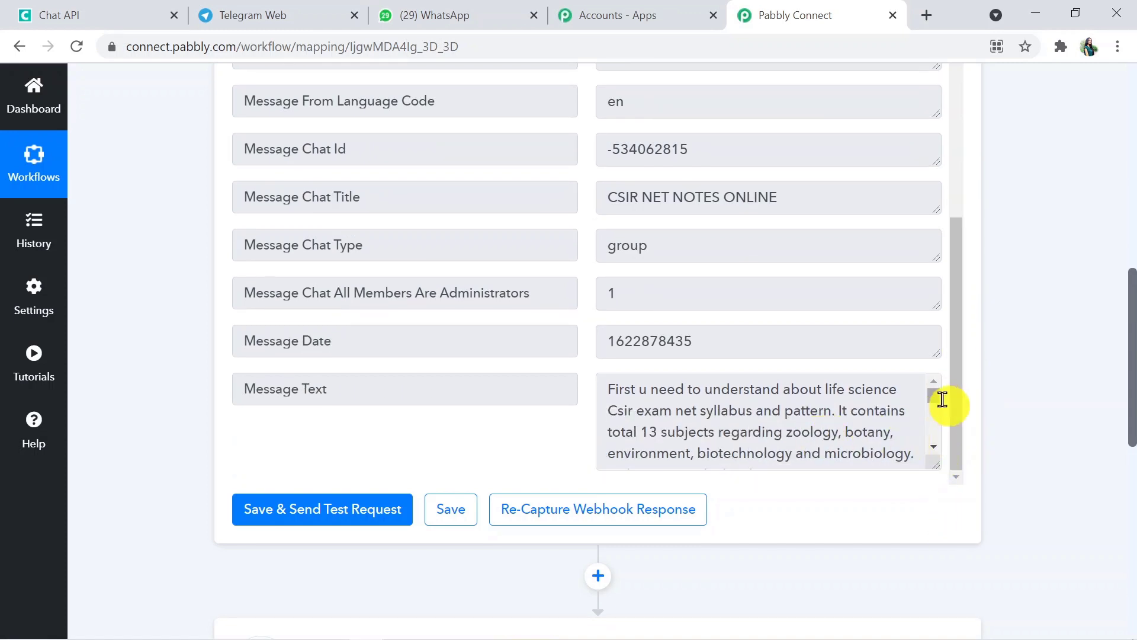
mouse_move(939, 399)
mouse_down()
mouse_move(943, 444)
mouse_move(939, 391)
mouse_up()
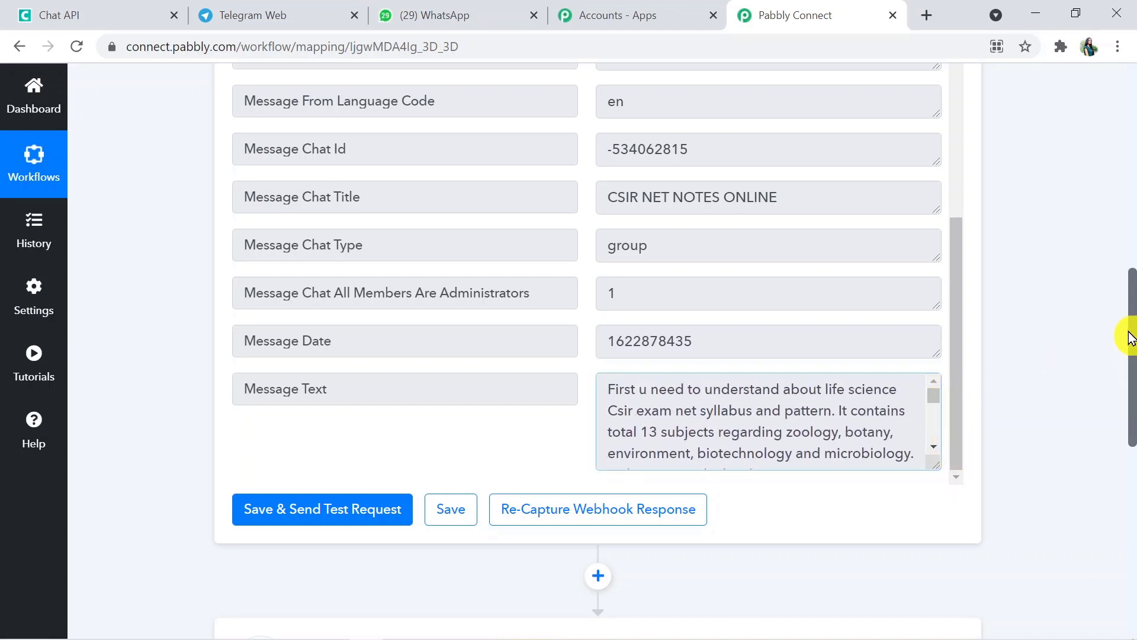
mouse_move(1131, 347)
mouse_down()
mouse_move(1132, 295)
mouse_move(1134, 346)
mouse_up()
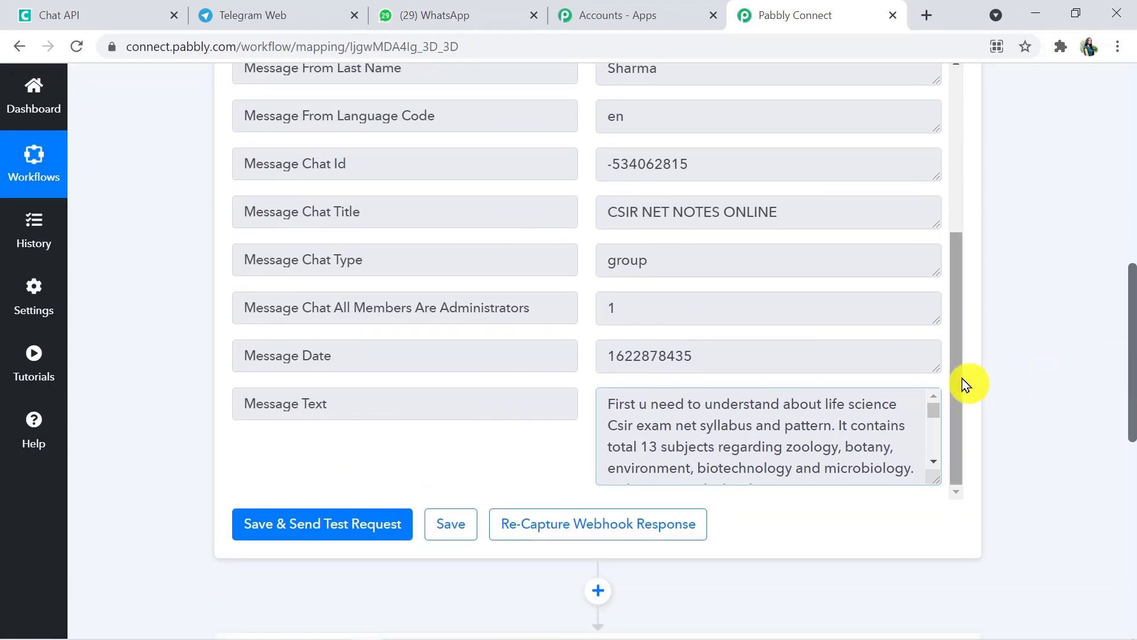
drag(955, 377, 964, 338)
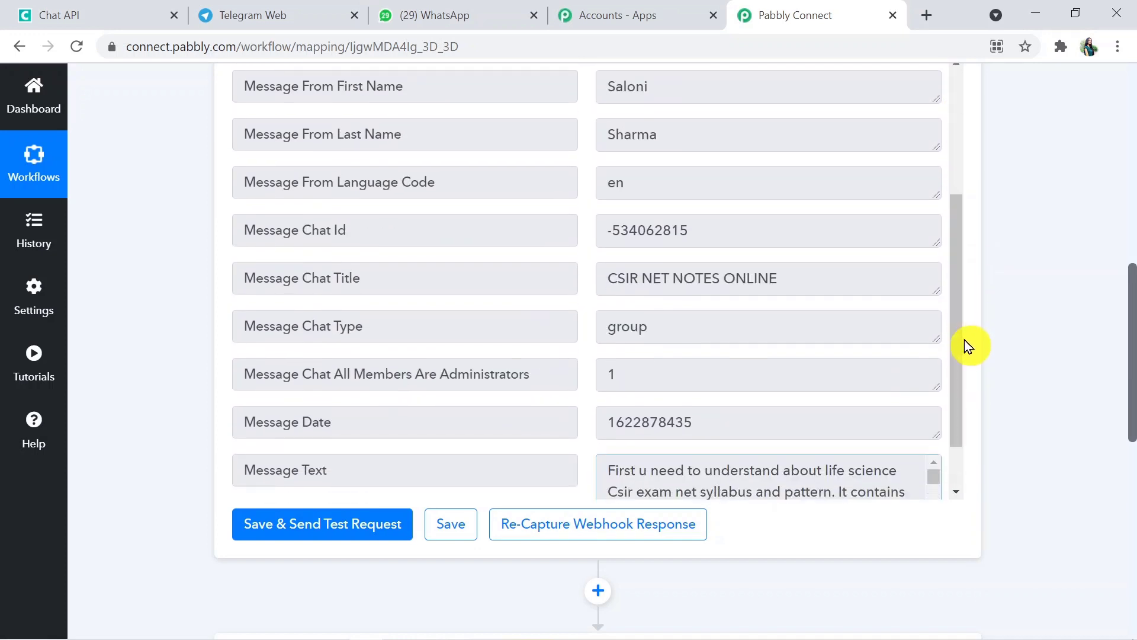
drag(1132, 382, 1128, 481)
click(780, 483)
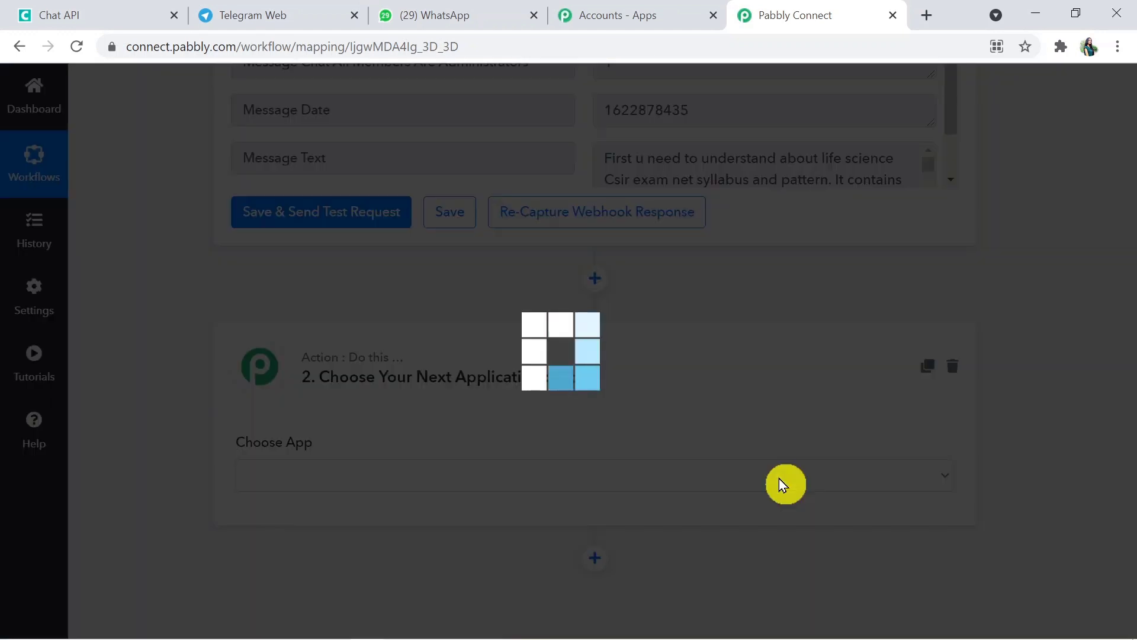